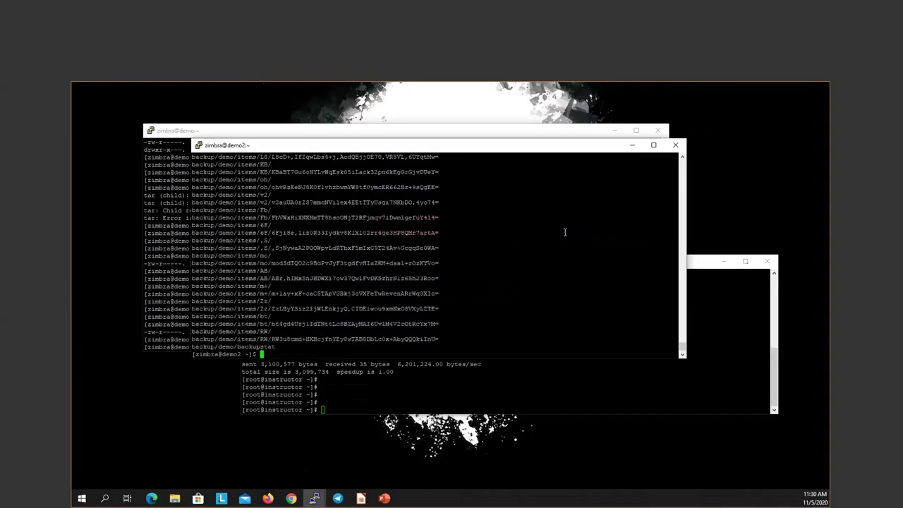
# Cancel the recalled command and list the contents of the backup folder.
pyautogui.press('Up')
pyautogui.press('Left')
pyautogui.press('Left')
pyautogui.press('Left')
pyautogui.press('Left')
pyautogui.press('Left')
pyautogui.press('Left')
pyautogui.press('Left')
pyautogui.press('Left')
pyautogui.press('Left')
pyautogui.press('Left')
pyautogui.press('Left')
pyautogui.press('Left')
pyautogui.press('Left')
pyautogui.press('Left')
pyautogui.press('Left')
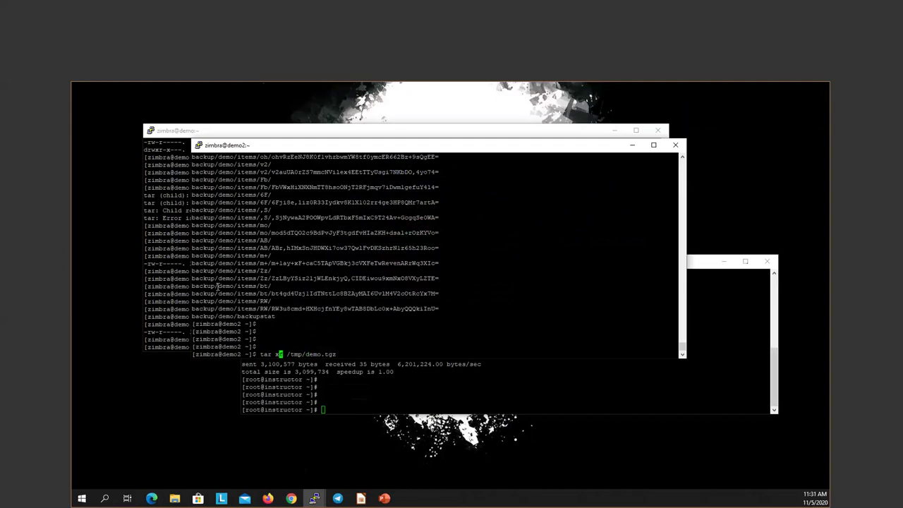
pyautogui.moveTo(215, 286)
pyautogui.mouseDown()
pyautogui.moveTo(191, 285)
pyautogui.moveTo(225, 286)
pyautogui.moveTo(216, 285)
pyautogui.mouseUp()
pyautogui.hotkey('ctrl', 'c')
pyautogui.press('Return')
pyautogui.press('Return')
pyautogui.press('Return')
pyautogui.write('ll backup/')
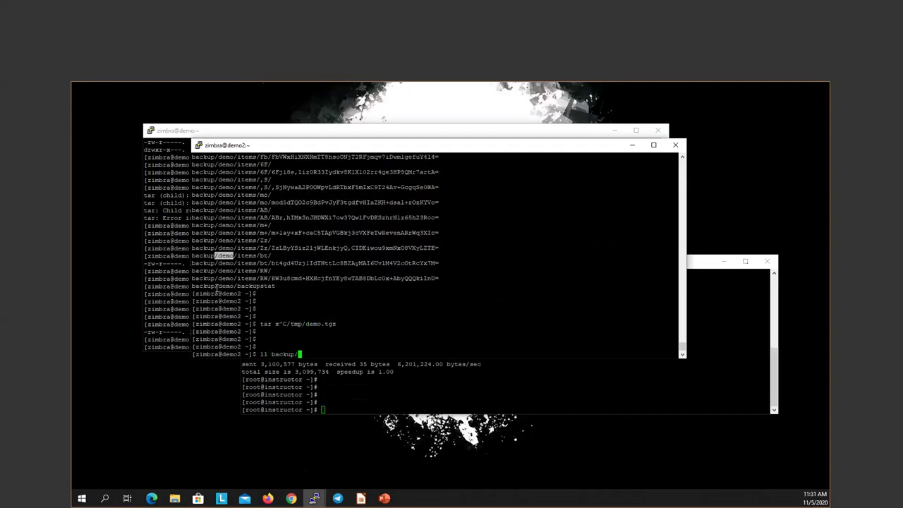
pyautogui.press('Return')
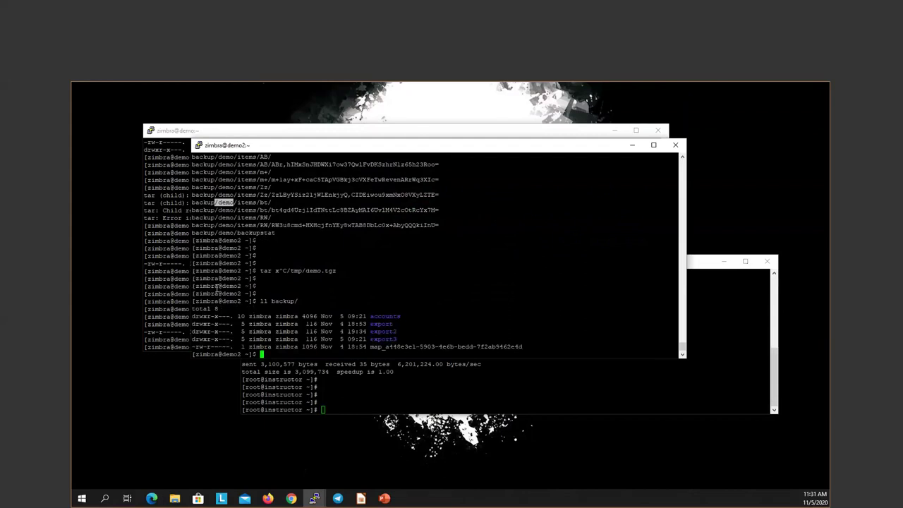
# Extract /tmp/demo.tgz with tar xf and list backup/ to confirm the new demo folder.
pyautogui.write('tar xf /tmp/demo.tgz')
pyautogui.press('Return')
pyautogui.write('ll backup/')
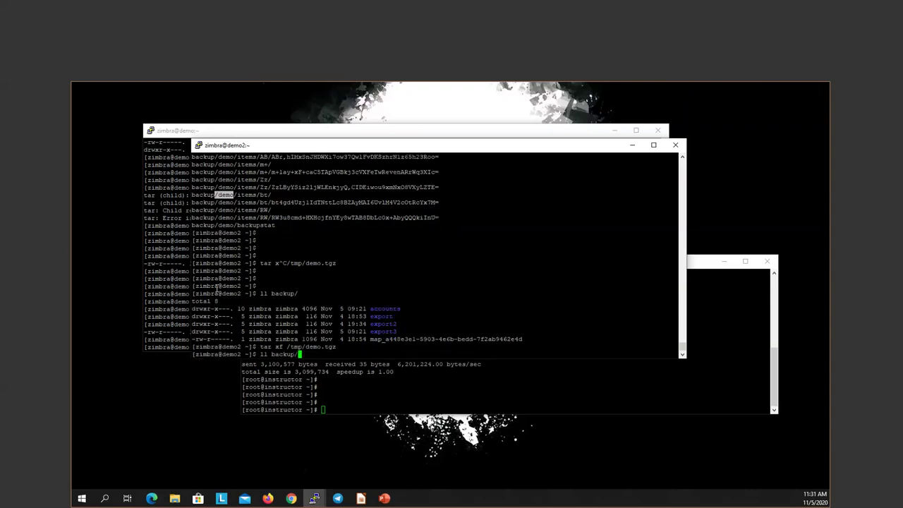
pyautogui.press('Return')
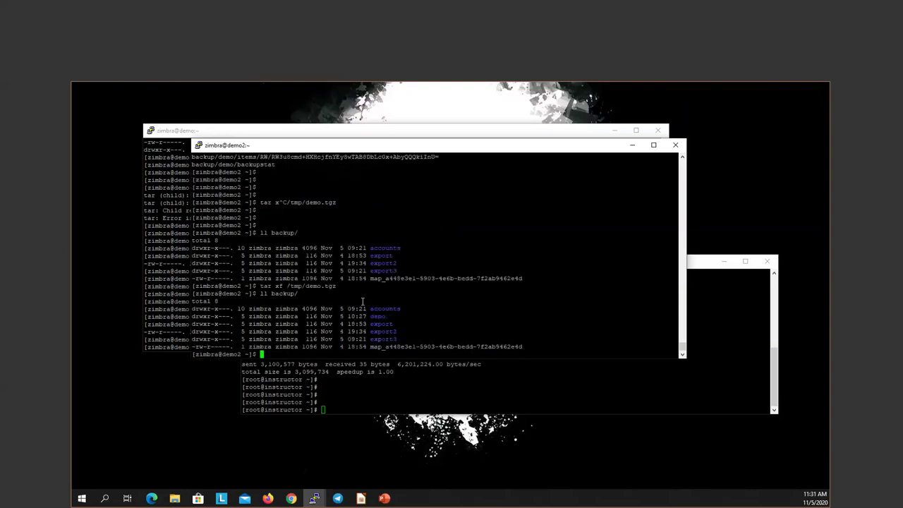
# List backup/demo/ to verify the extracted accounts, items and server data.
pyautogui.doubleClick(378, 317)
pyautogui.press('Up')
pyautogui.rightClick(463, 297)
pyautogui.write('/demo/')
pyautogui.press('Return')
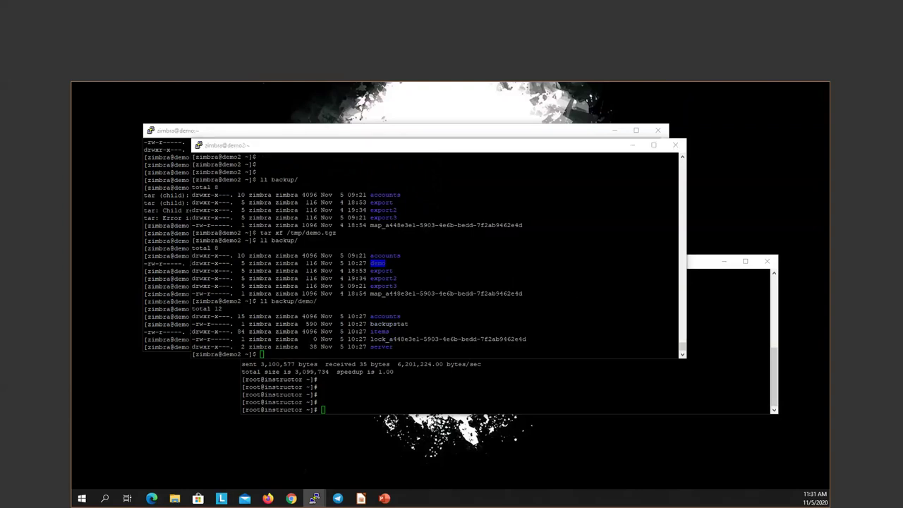
pyautogui.hotkey('alt', 'Tab')
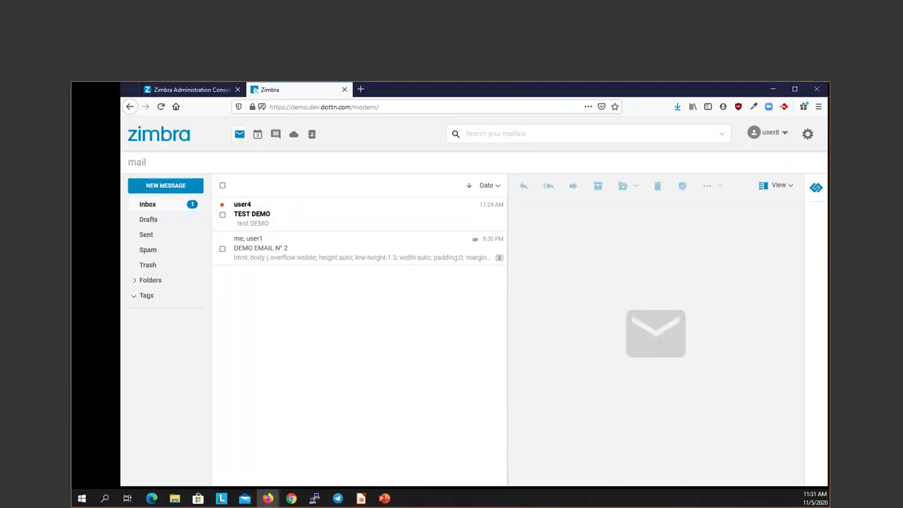
# Sign in to the demo2 Zimbra Administration Console with the admin password, declining to save it.
pyautogui.hotkey('alt', 'Tab')
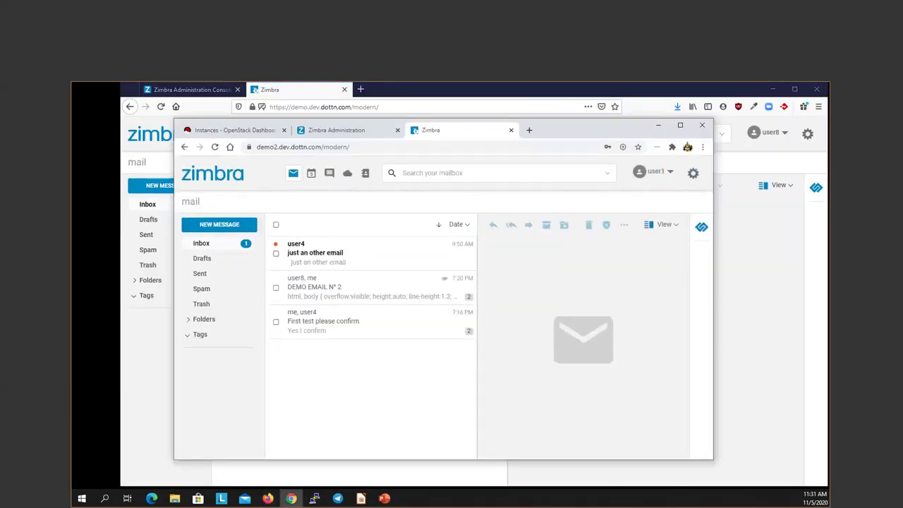
pyautogui.click(260, 147)
pyautogui.click(335, 132)
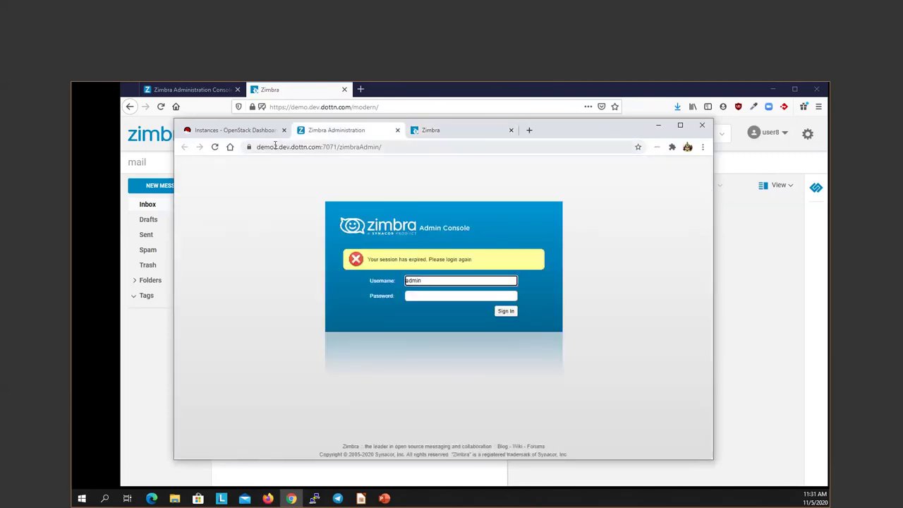
pyautogui.click(434, 296)
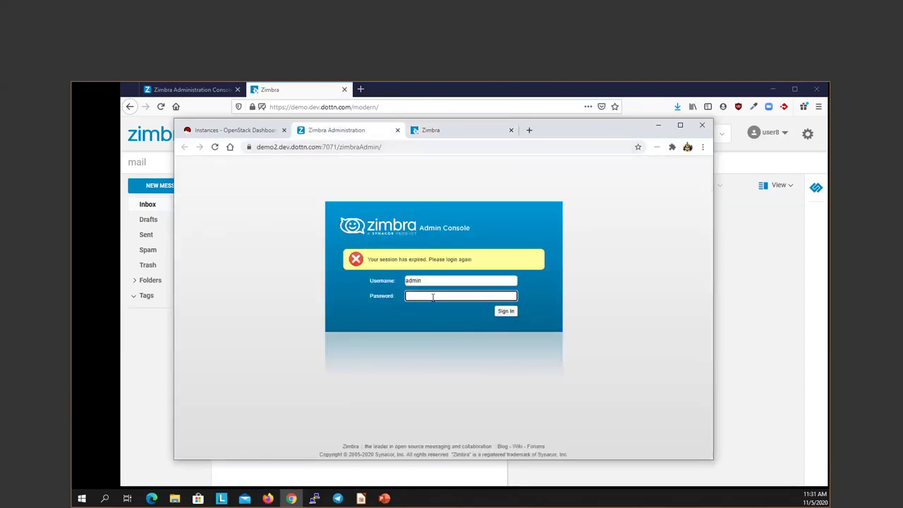
pyautogui.write('•••••••••••••')
pyautogui.press('Return')
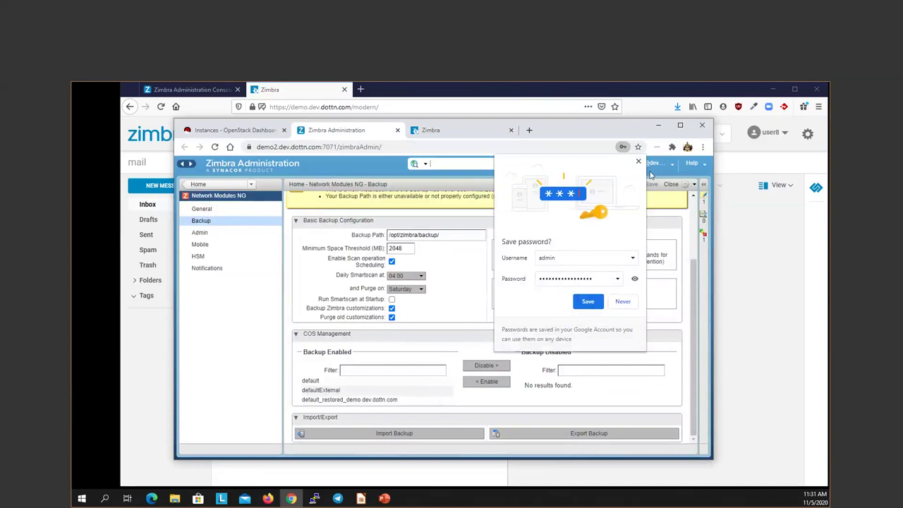
pyautogui.click(638, 161)
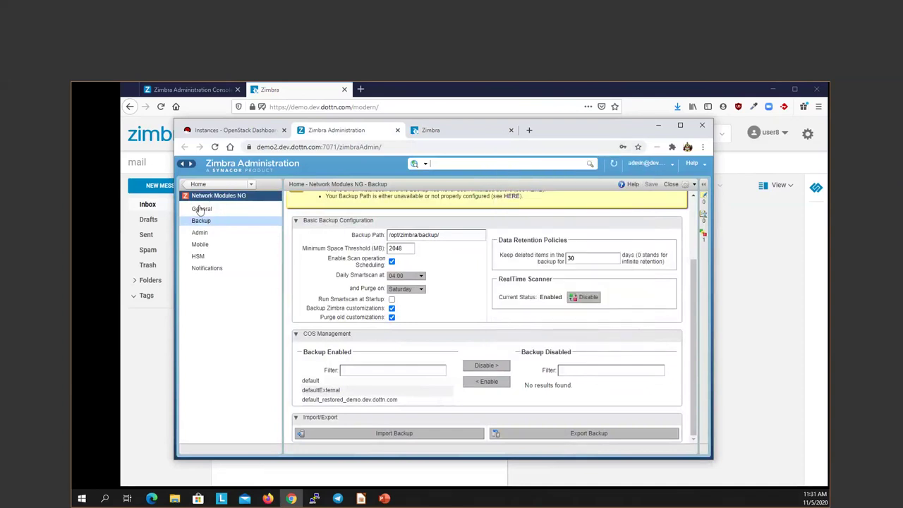
# Go to the Network Modules NG Backup settings.
pyautogui.click(201, 209)
pyautogui.click(198, 185)
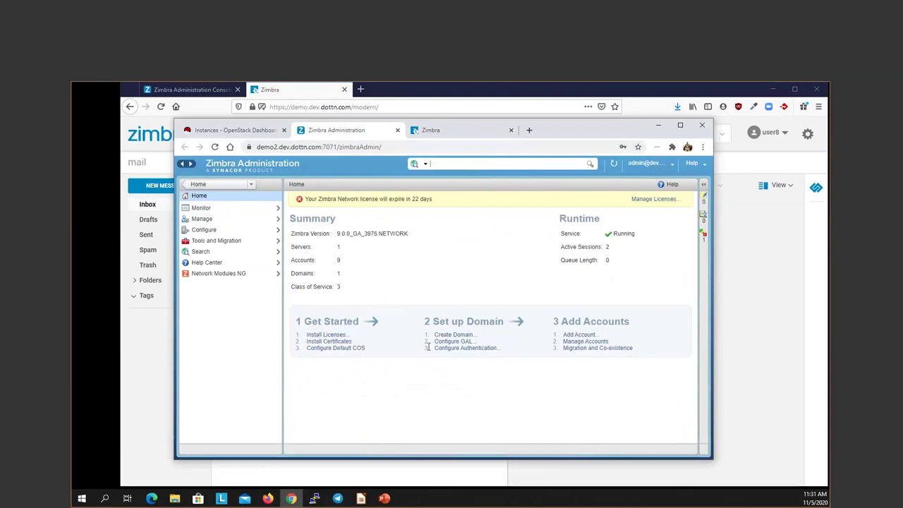
pyautogui.click(211, 275)
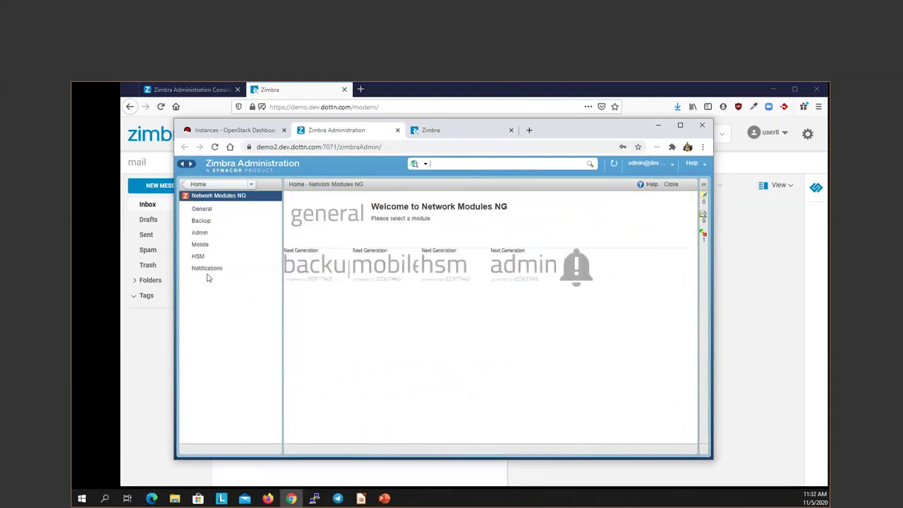
pyautogui.click(200, 221)
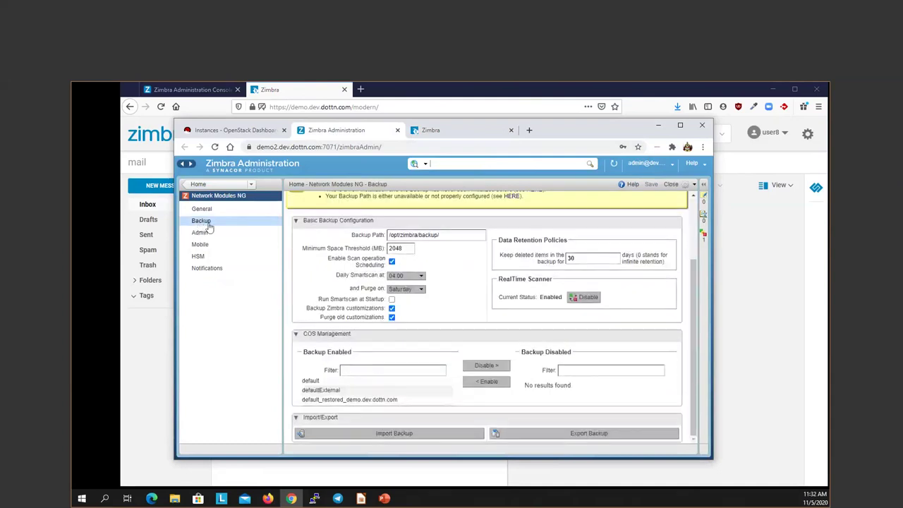
# In the Import Wizard, set source path /opt/zimbra/backup/demo and select all domains and accounts.
pyautogui.click(393, 433)
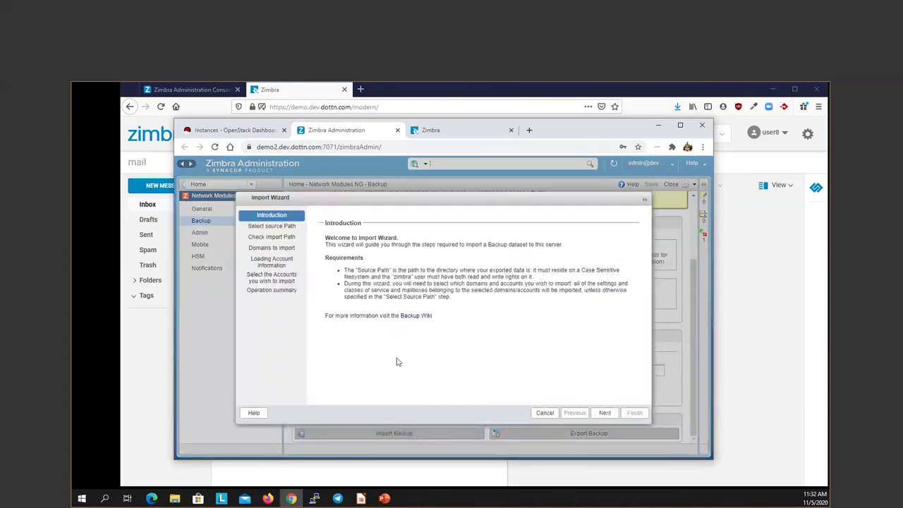
pyautogui.click(603, 412)
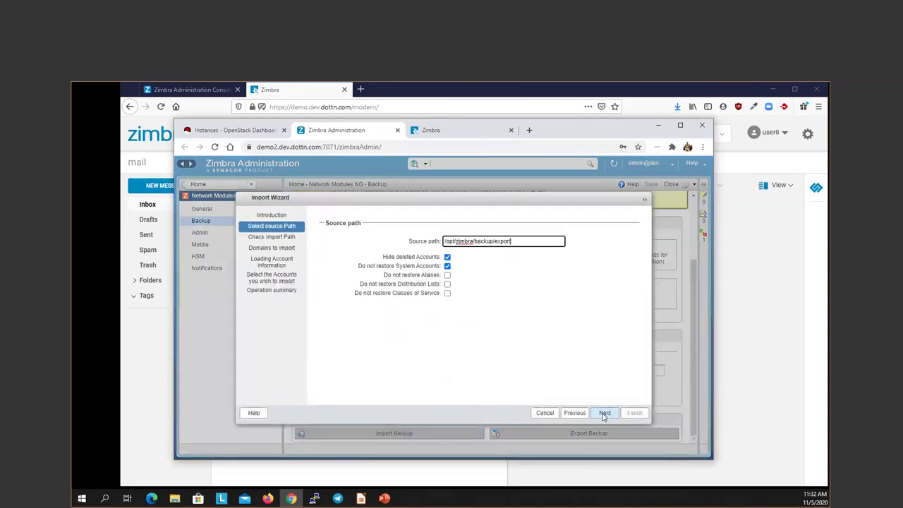
pyautogui.moveTo(518, 241); pyautogui.dragTo(494, 242)
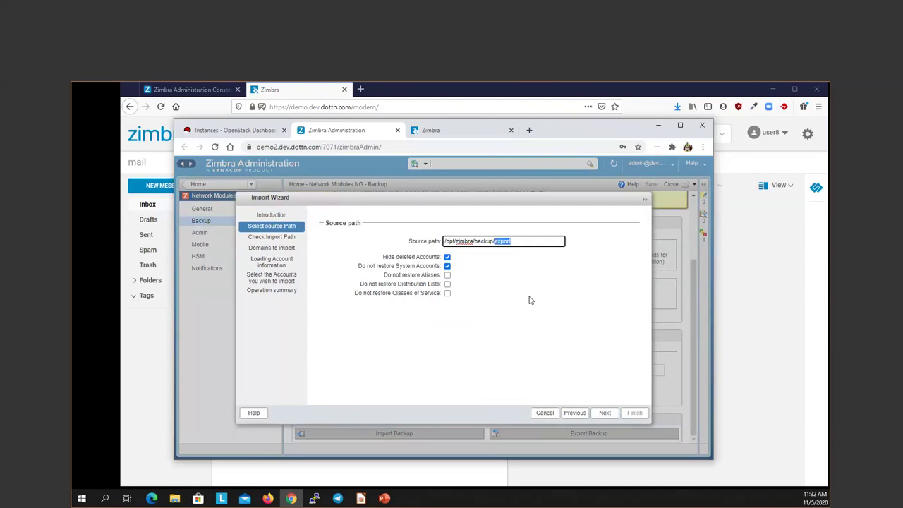
pyautogui.write('demo')
pyautogui.click(605, 412)
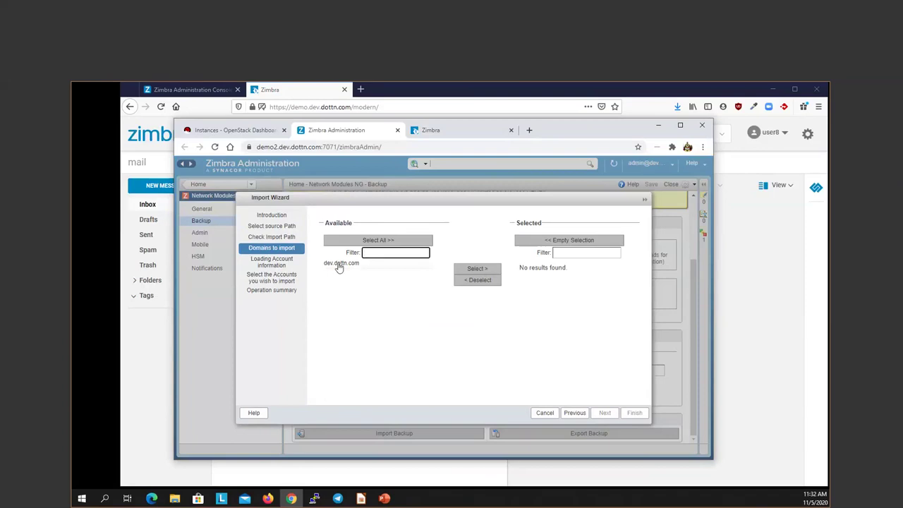
pyautogui.click(374, 241)
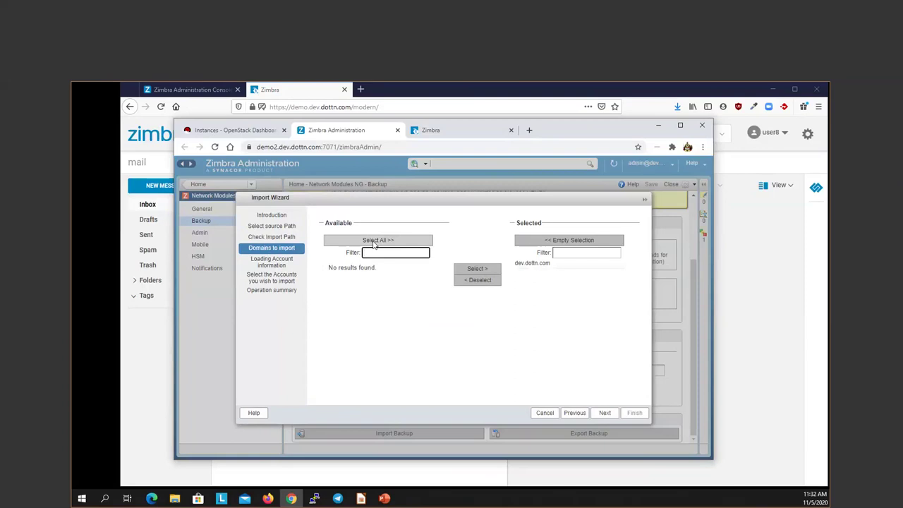
pyautogui.click(604, 413)
pyautogui.moveTo(430, 289)
pyautogui.mouseDown()
pyautogui.moveTo(429, 327)
pyautogui.moveTo(427, 272)
pyautogui.mouseUp()
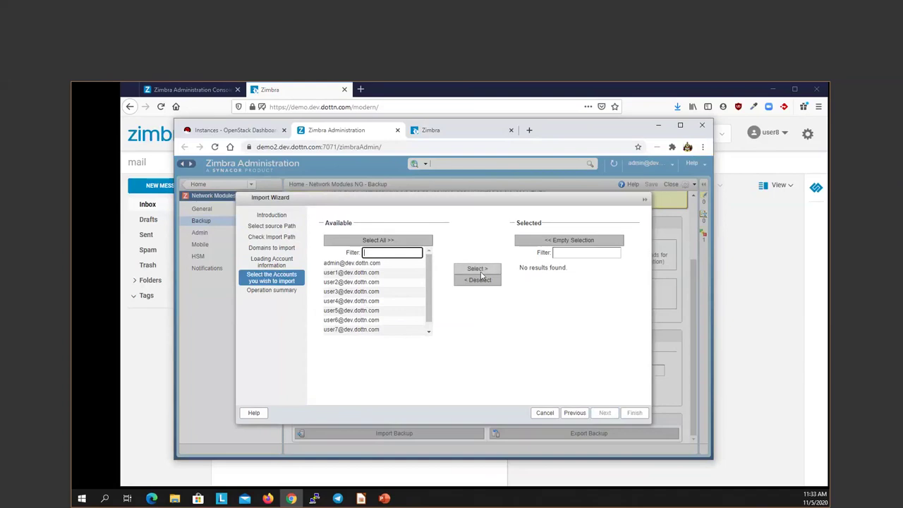
pyautogui.click(406, 241)
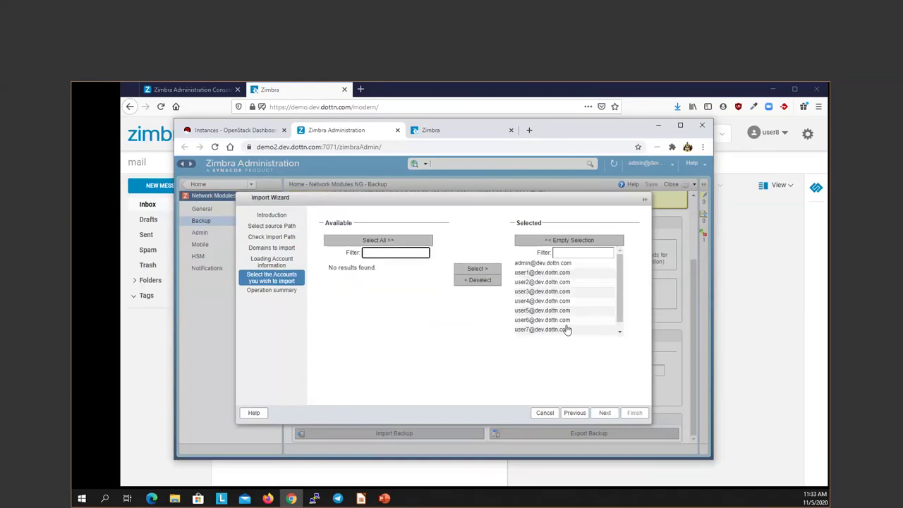
pyautogui.click(608, 414)
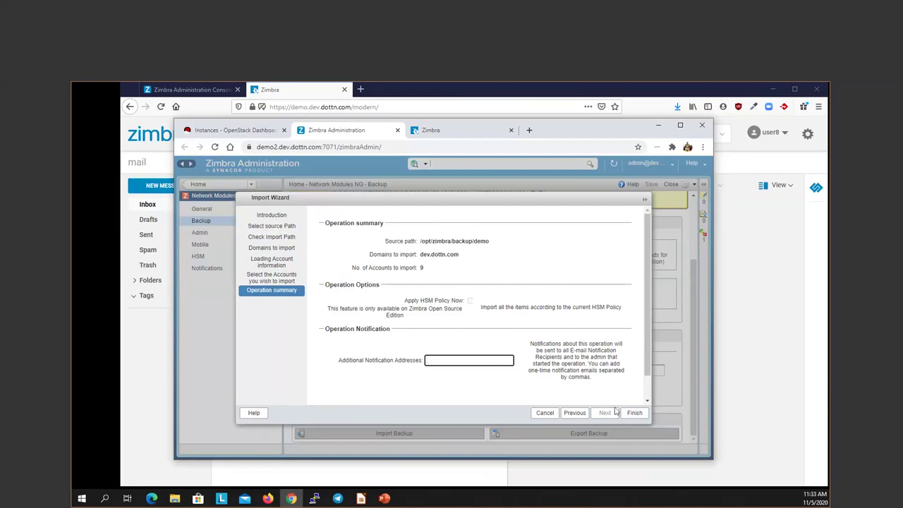
# Finish the import of the 9 accounts and copy the reported zxsuite backup monitor command.
pyautogui.click(634, 413)
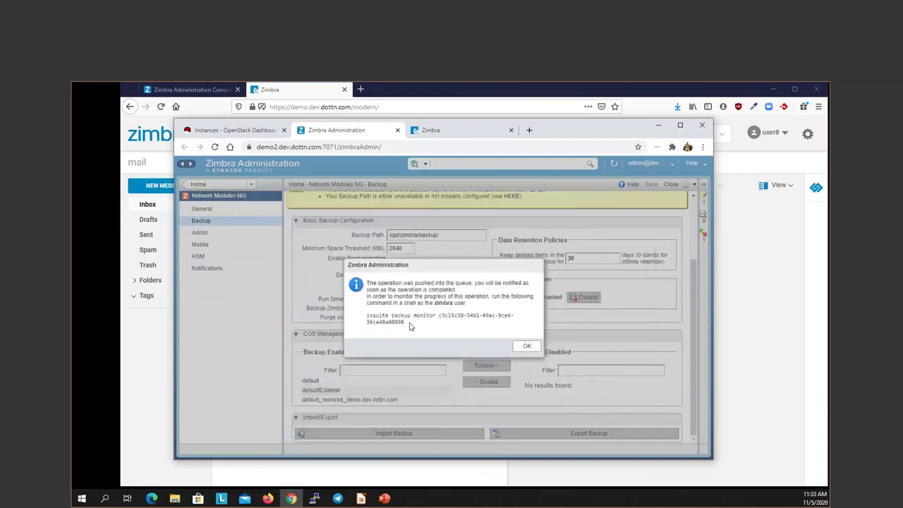
pyautogui.moveTo(366, 315); pyautogui.dragTo(408, 323)
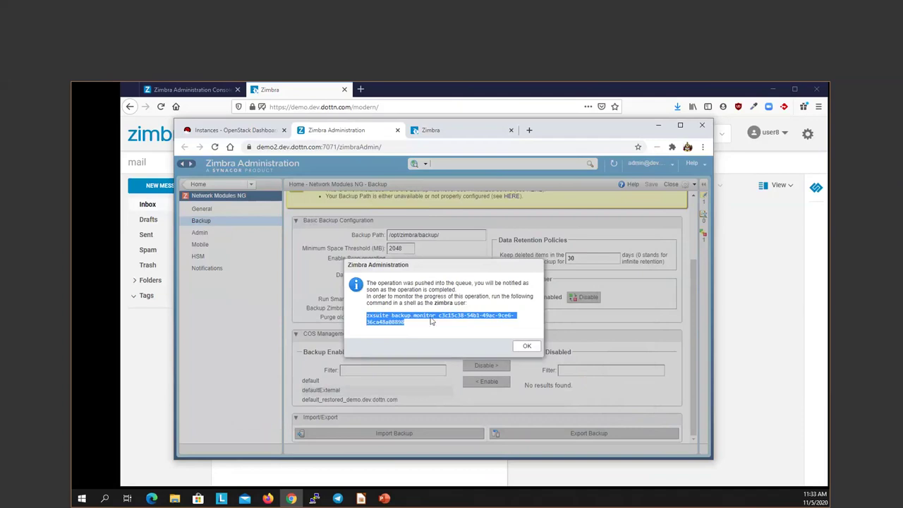
pyautogui.rightClick(444, 319)
pyautogui.click(483, 321)
pyautogui.click(527, 346)
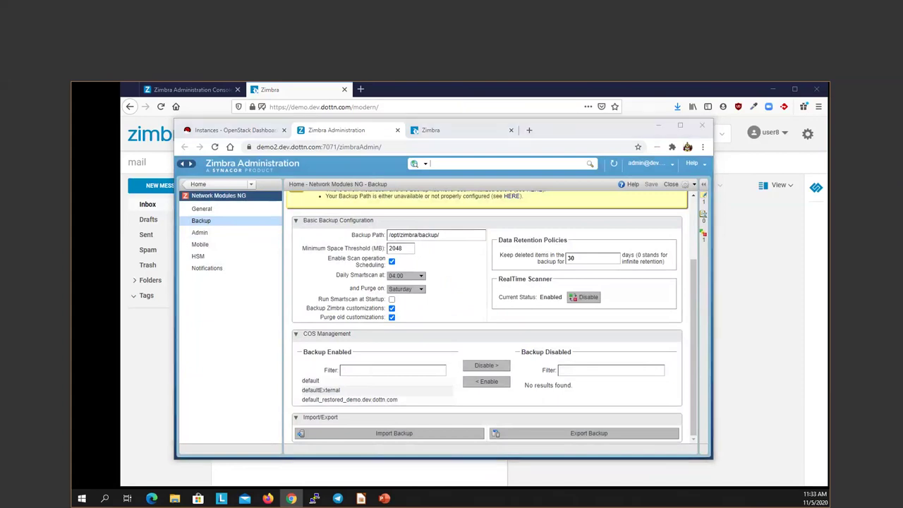
# Run the copied zxsuite backup monitor command in PuTTY, which reports the operation not found.
pyautogui.hotkey('alt', 'Tab')
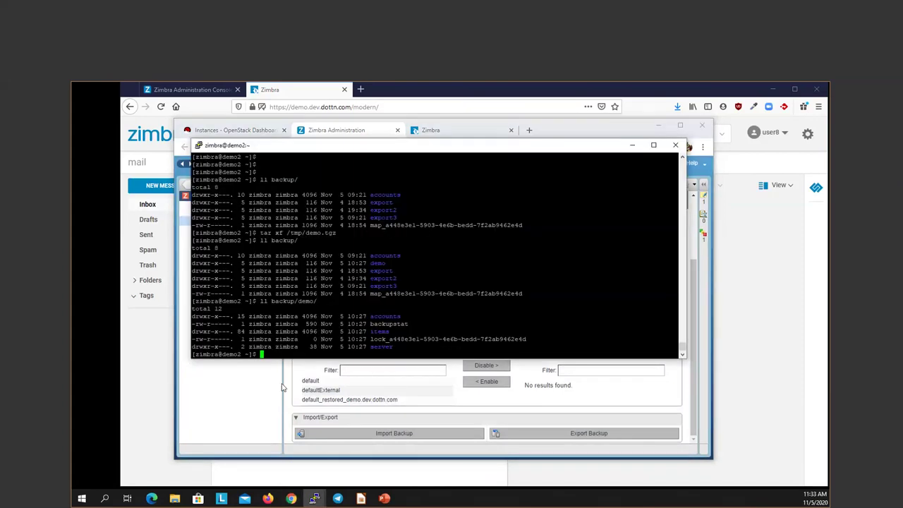
pyautogui.rightClick(455, 266)
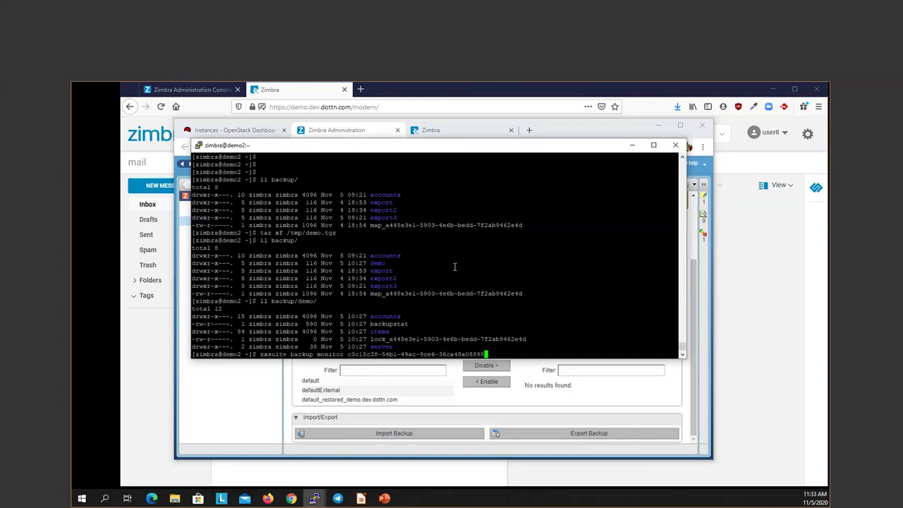
pyautogui.press('Return')
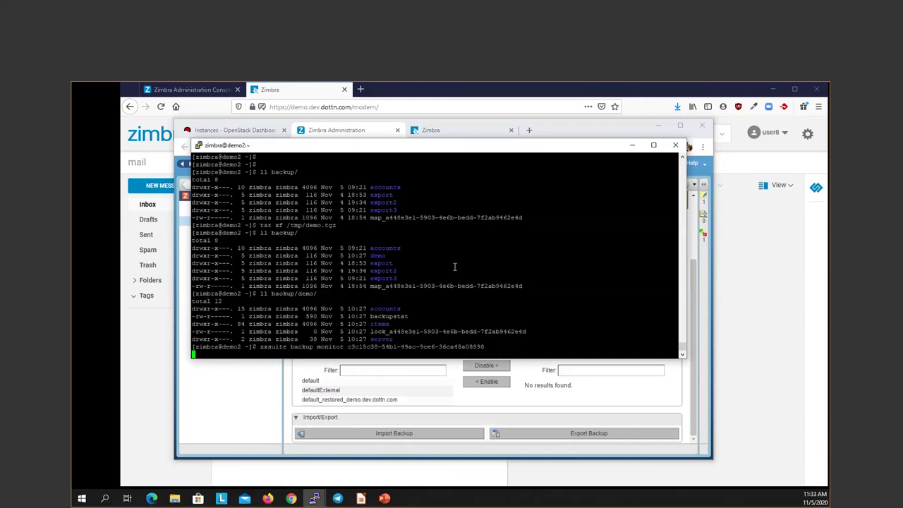
pyautogui.tripleClick(277, 346)
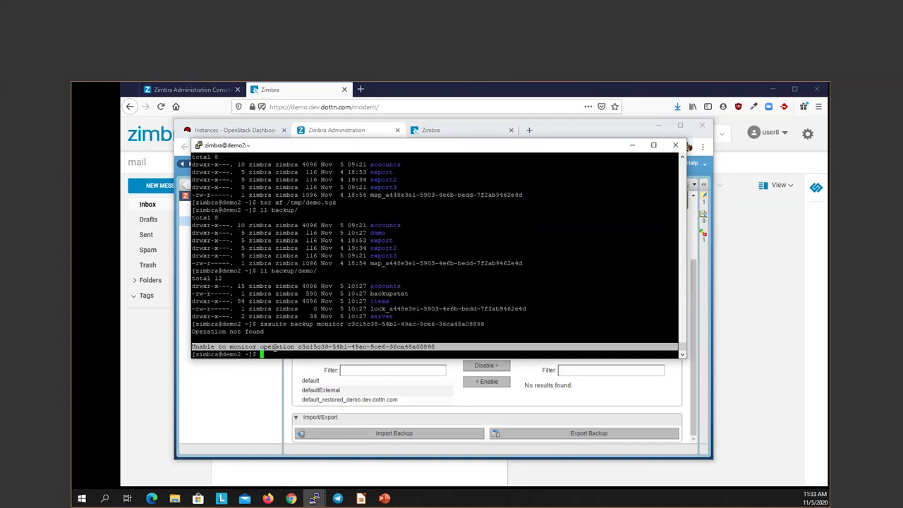
pyautogui.click(459, 129)
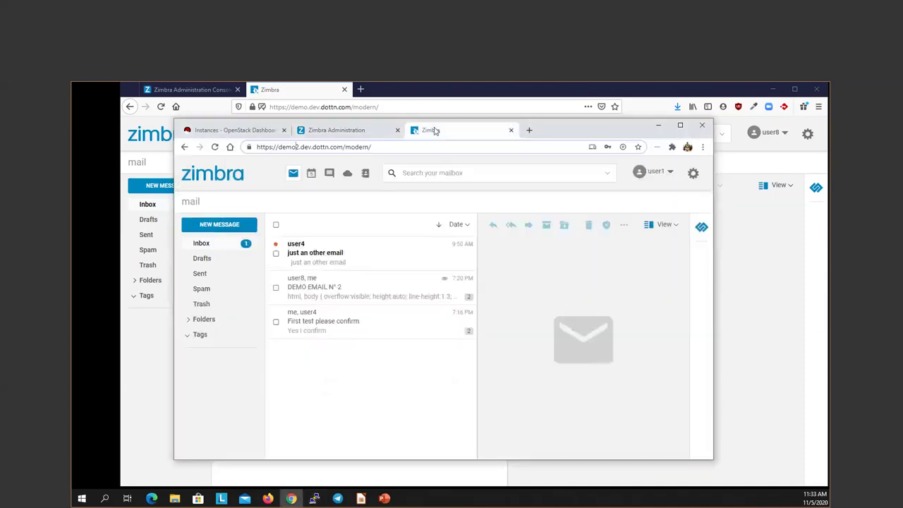
# Refresh the Inbox via Drafts to reveal the restored TEST DEMO email, then log out.
pyautogui.click(656, 173)
pyautogui.click(655, 173)
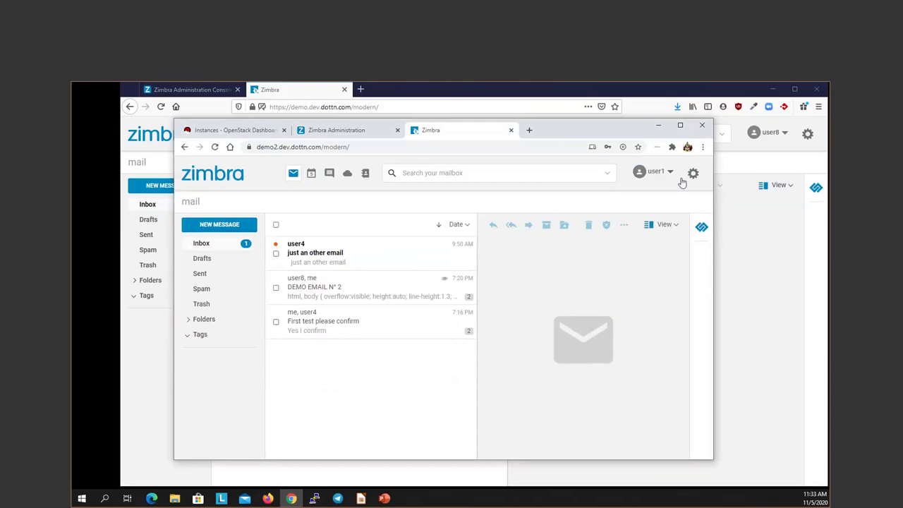
pyautogui.click(201, 259)
pyautogui.click(210, 245)
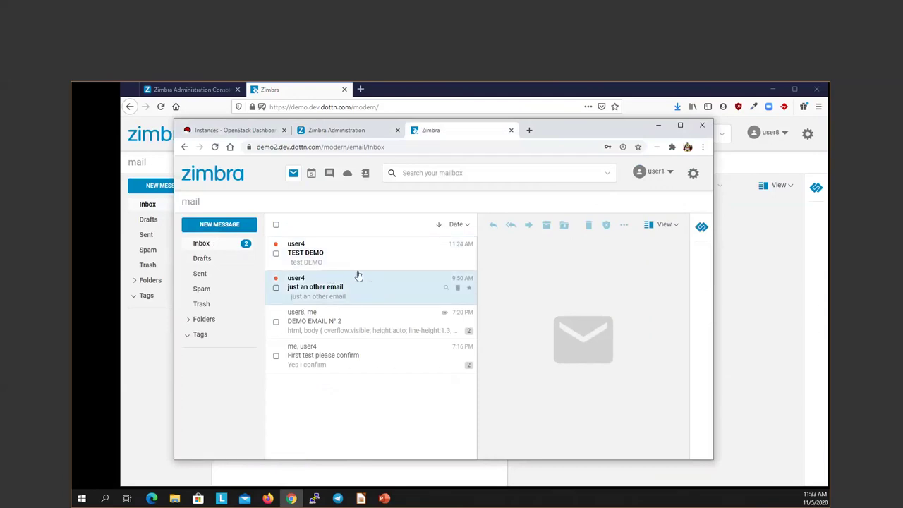
pyautogui.click(282, 147)
pyautogui.moveTo(293, 147); pyautogui.dragTo(300, 147)
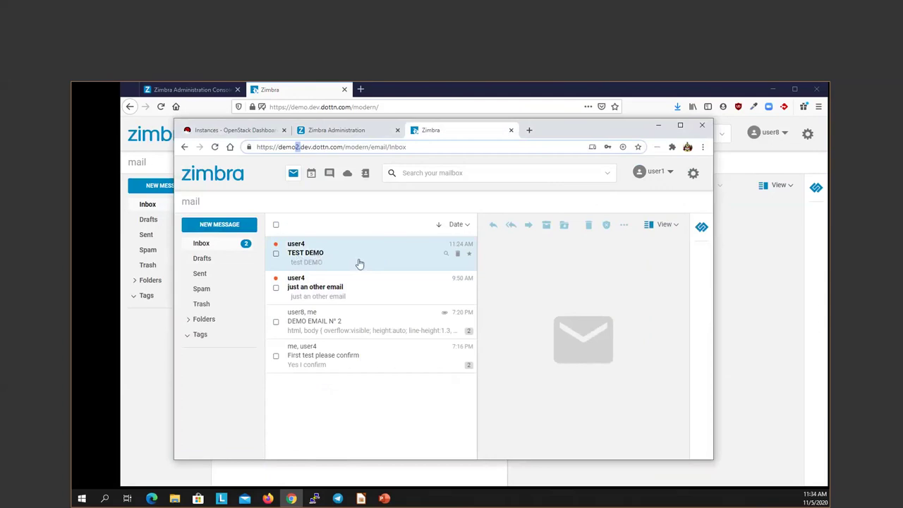
pyautogui.click(668, 173)
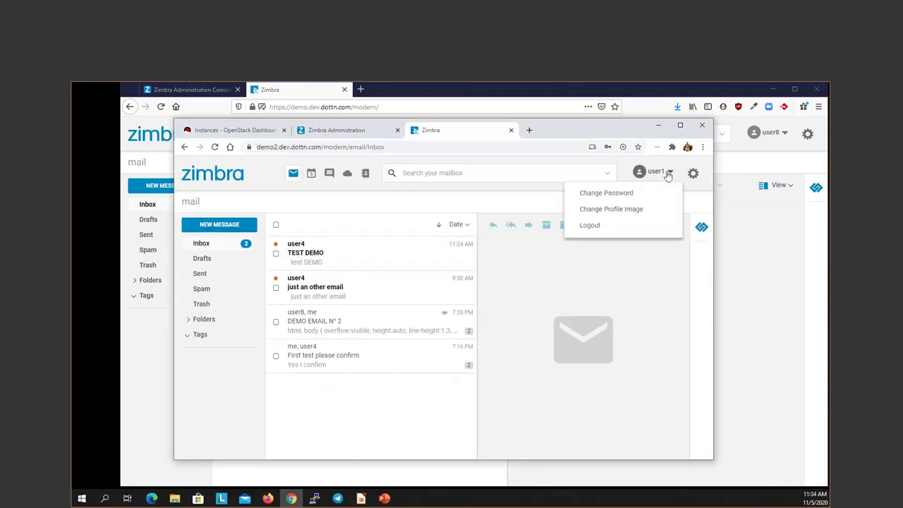
pyautogui.click(613, 227)
# Sign in as user8 with its password and confirm TEST DEMO appears in the inbox.
pyautogui.click(426, 294)
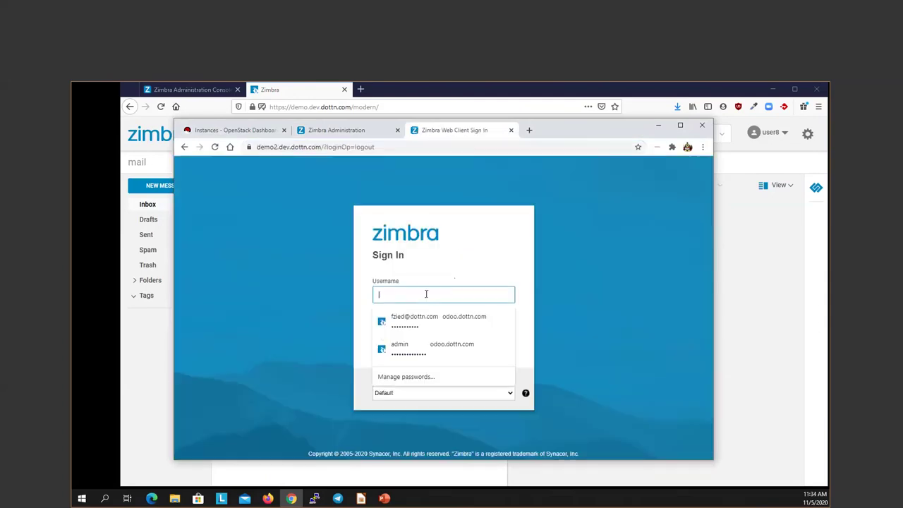
pyautogui.click(431, 294)
pyautogui.write('user8')
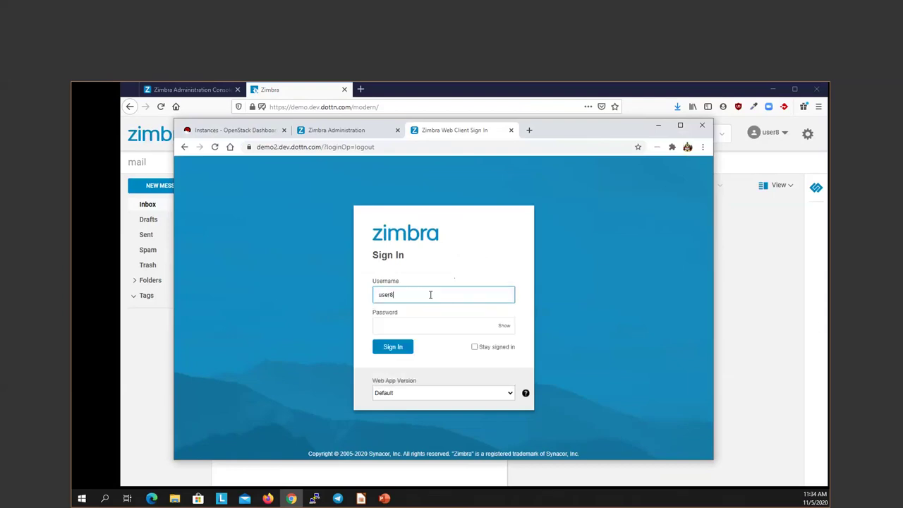
pyautogui.press('Tab')
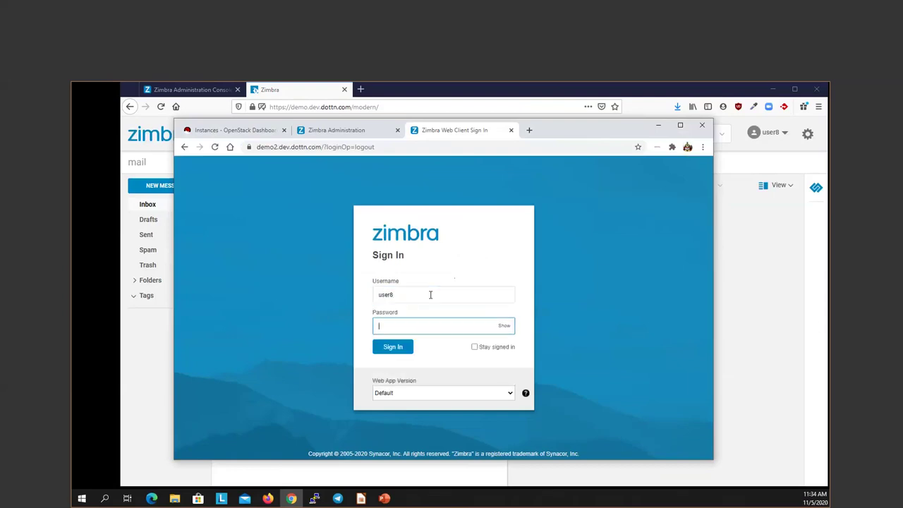
pyautogui.write('•')
pyautogui.write('•••••••••')
pyautogui.press('Return')
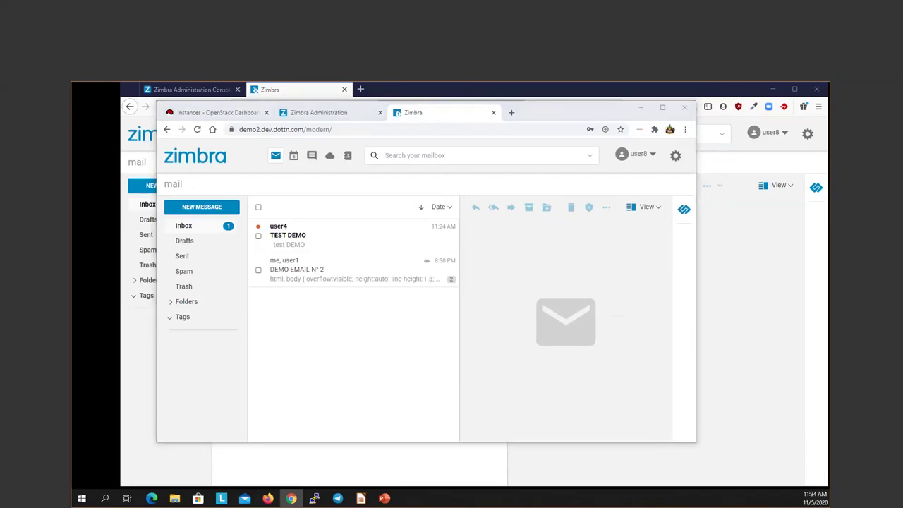
pyautogui.hotkey('alt', 'Tab')
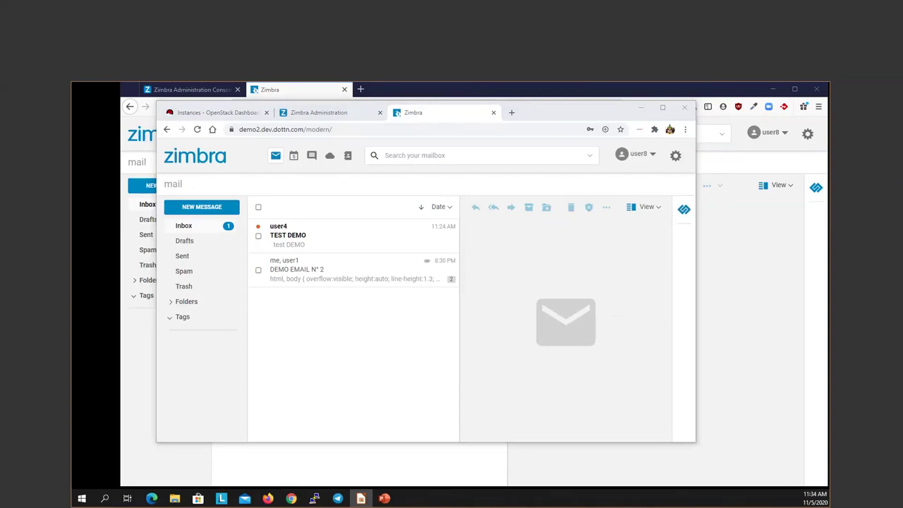
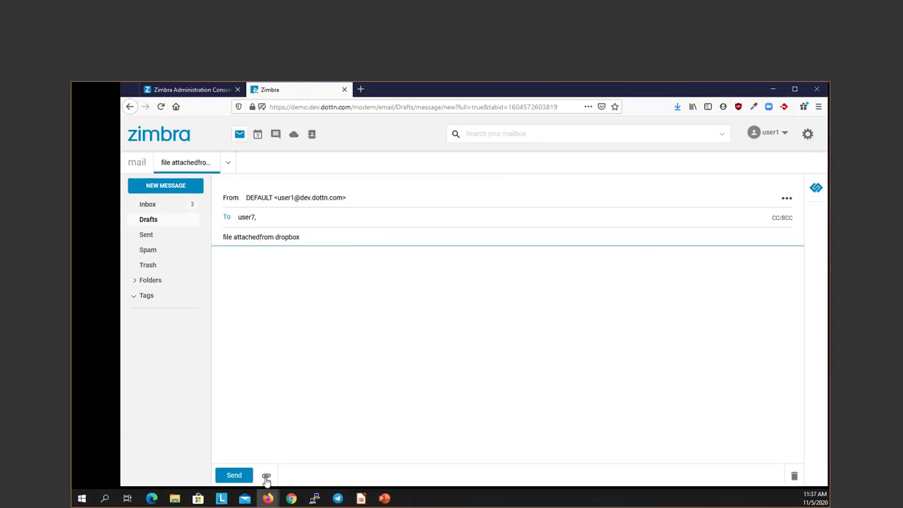
# Attach Pano_1.jpg and Pano_2.jpg from Dropbox to the draft message.
pyautogui.click(266, 476)
pyautogui.moveTo(284, 456)
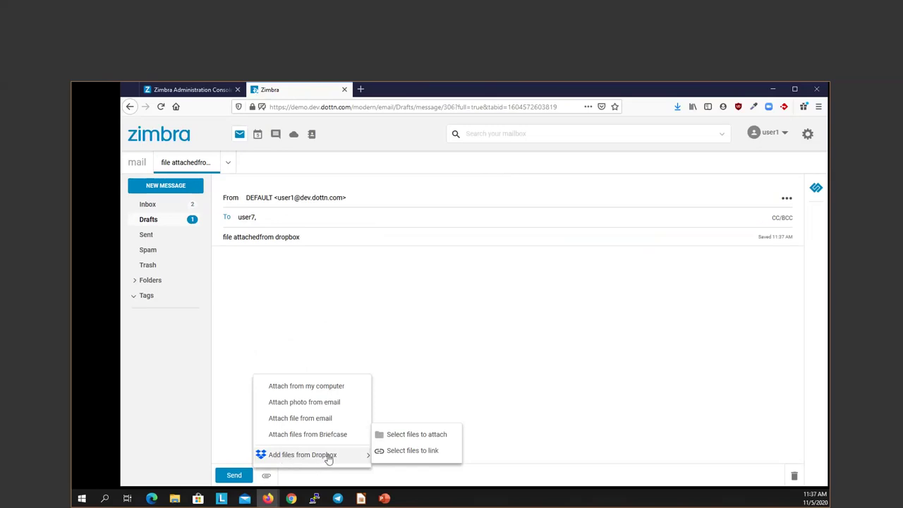
pyautogui.click(425, 441)
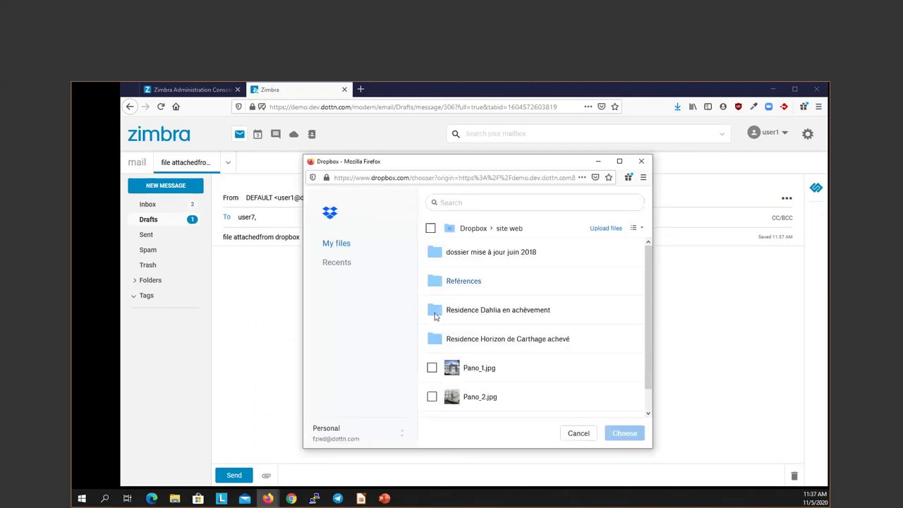
pyautogui.click(431, 367)
pyautogui.click(433, 397)
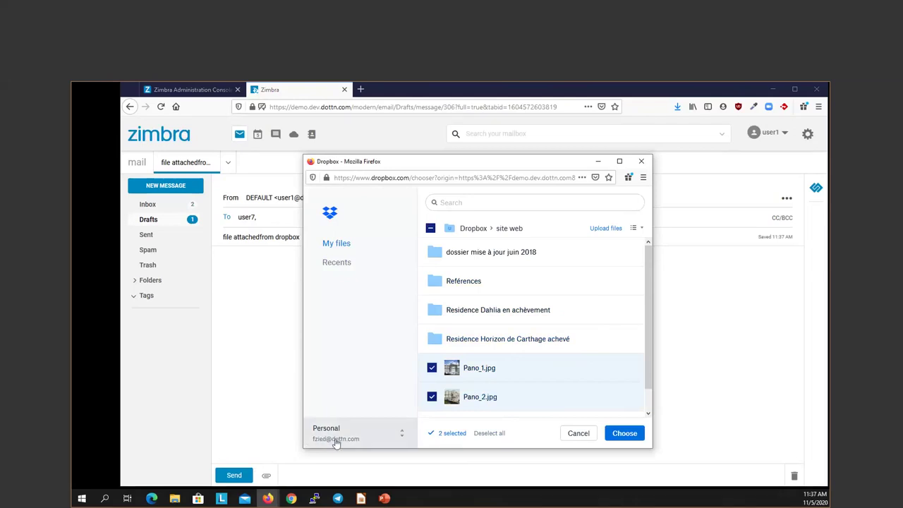
pyautogui.click(621, 438)
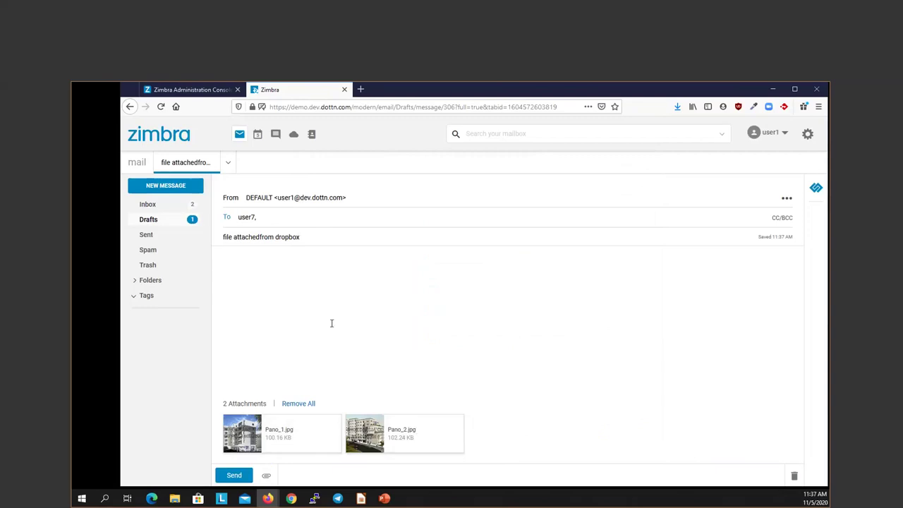
# Write 'voilà les images' in the body, insert a Dropbox link to Pano_3.jpg, and send.
pyautogui.click(326, 301)
pyautogui.write('voilà')
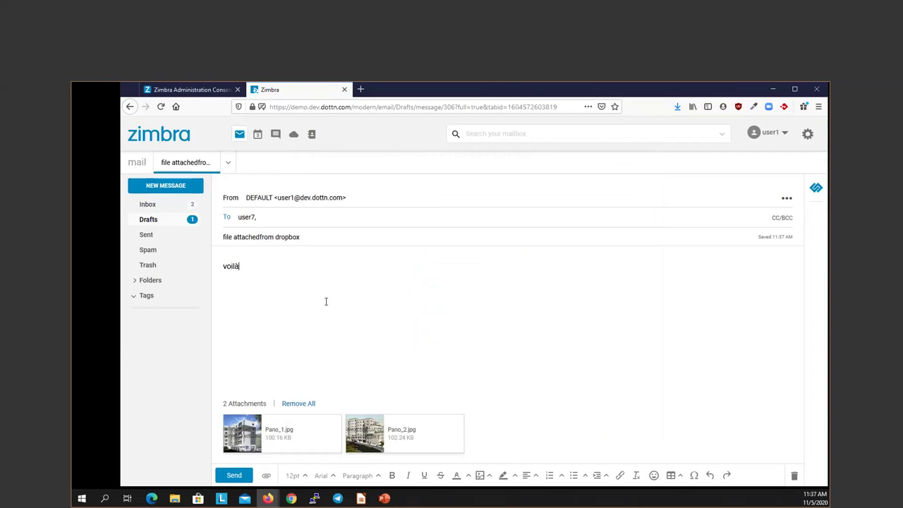
pyautogui.write(' les images')
pyautogui.click(266, 476)
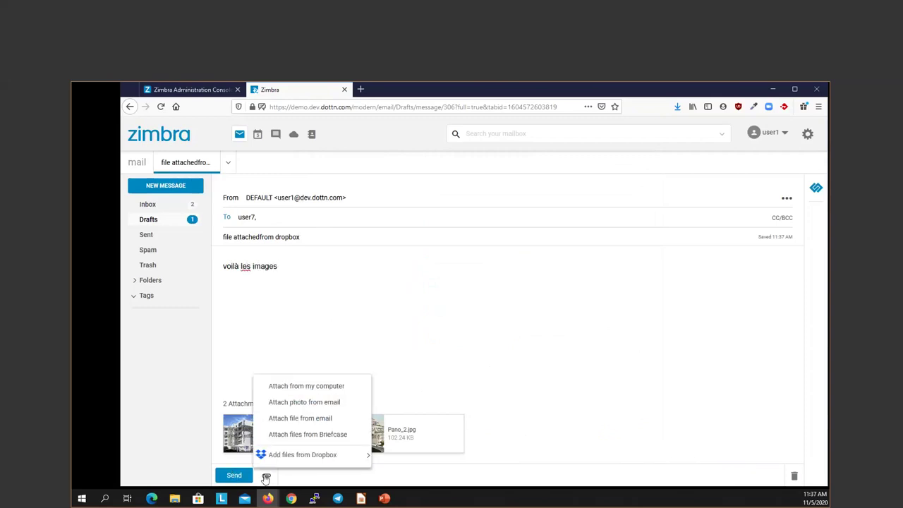
pyautogui.click(387, 450)
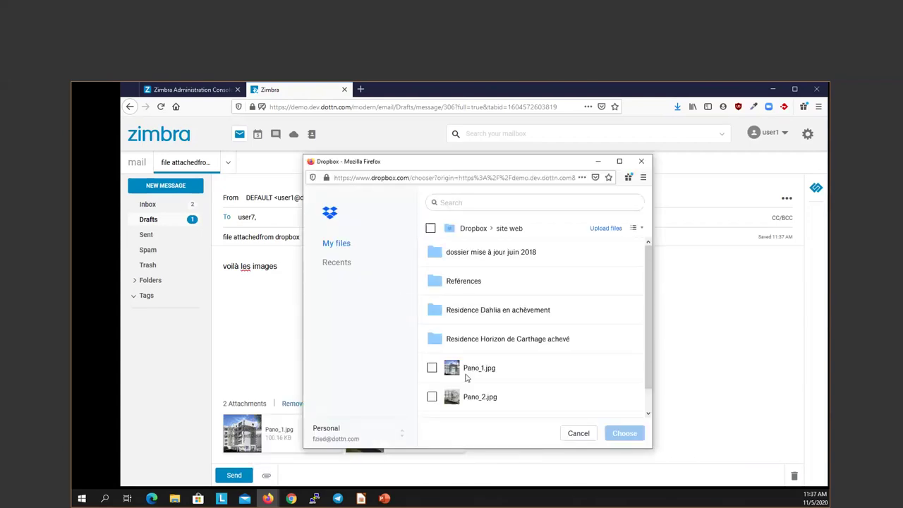
pyautogui.scroll(-1, 474, 372)
pyautogui.click(431, 403)
pyautogui.click(624, 430)
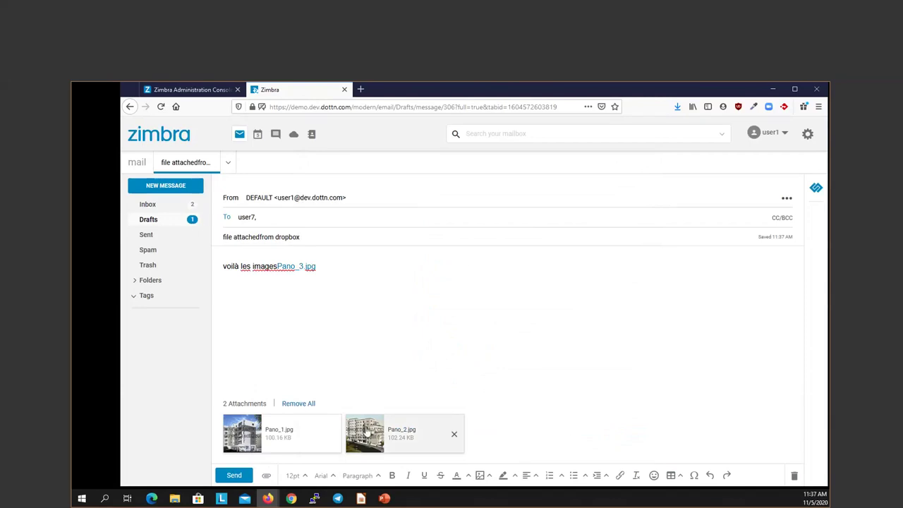
pyautogui.click(235, 477)
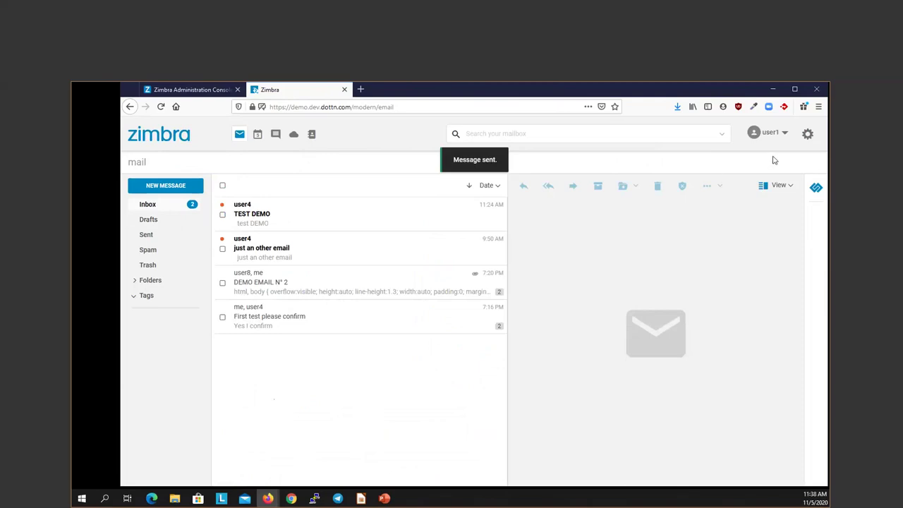
# Start a new message to the recipient with the subject 'large file'.
pyautogui.click(160, 186)
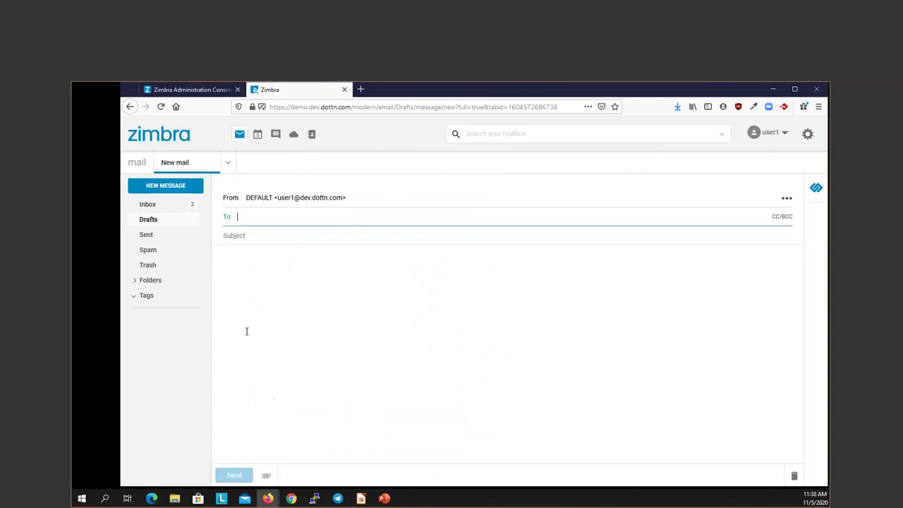
pyautogui.write('user5')
pyautogui.press('Return')
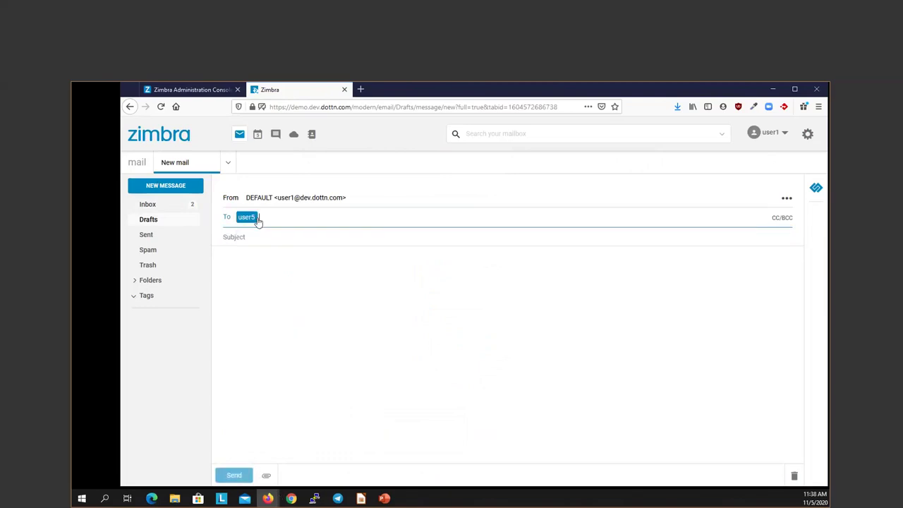
pyautogui.click(405, 238)
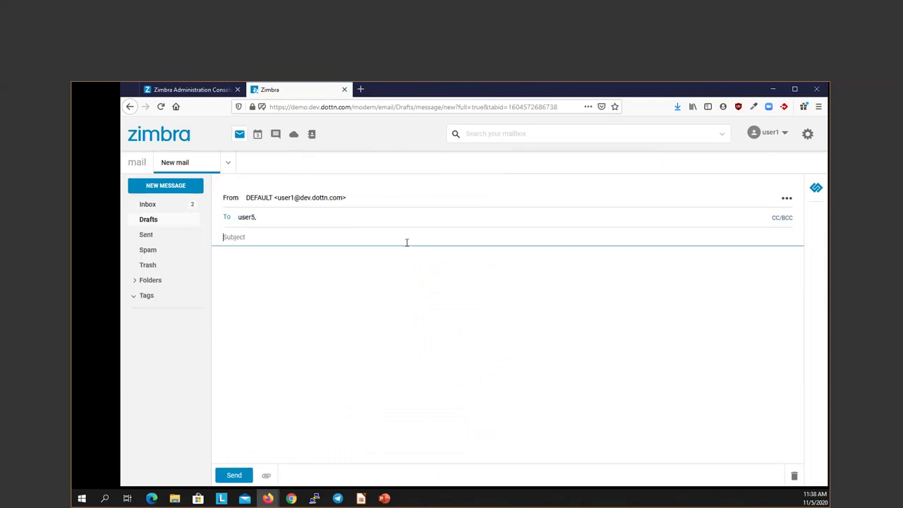
pyautogui.write('large file')
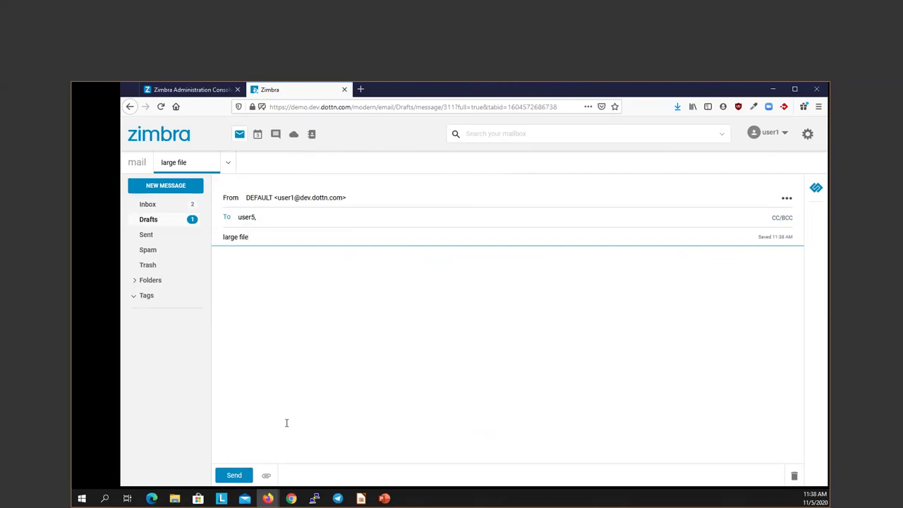
# Attach TUNEPS-20201101 from the computer's Downloads folder, triggering the file-too-large warning.
pyautogui.click(268, 476)
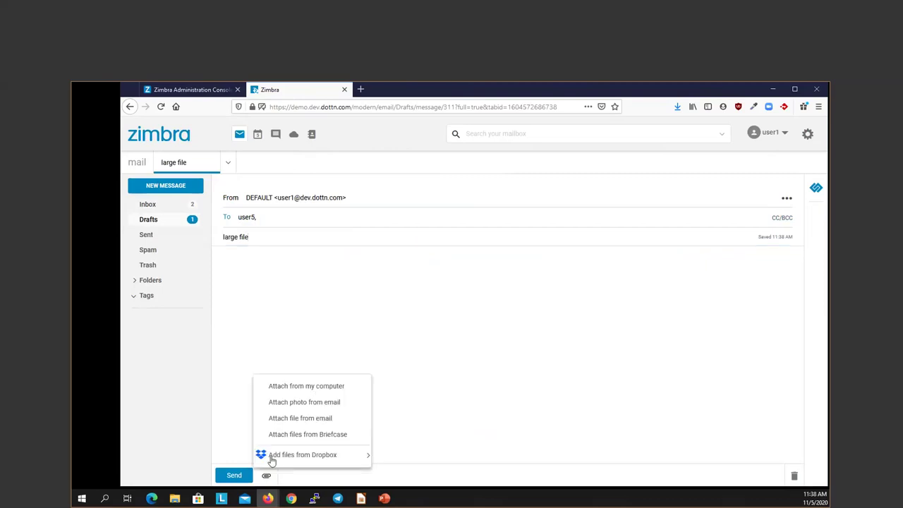
pyautogui.click(293, 390)
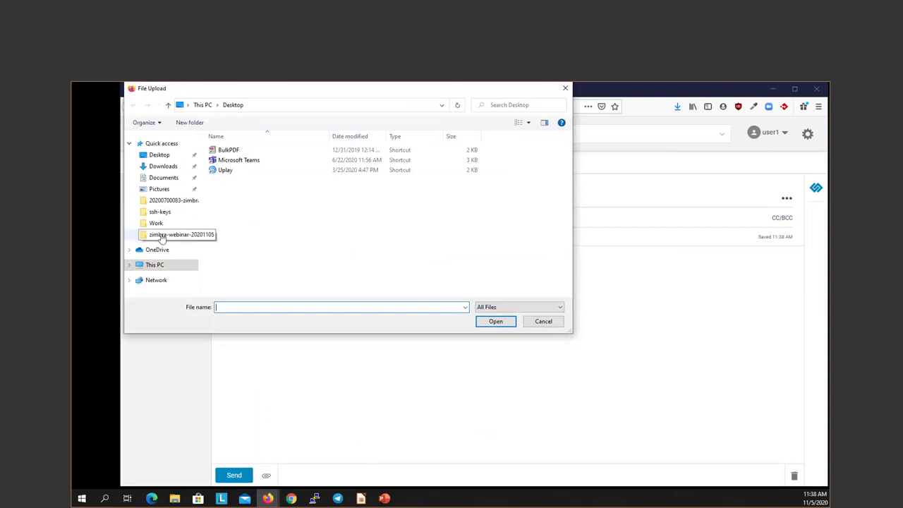
pyautogui.click(162, 236)
pyautogui.click(163, 166)
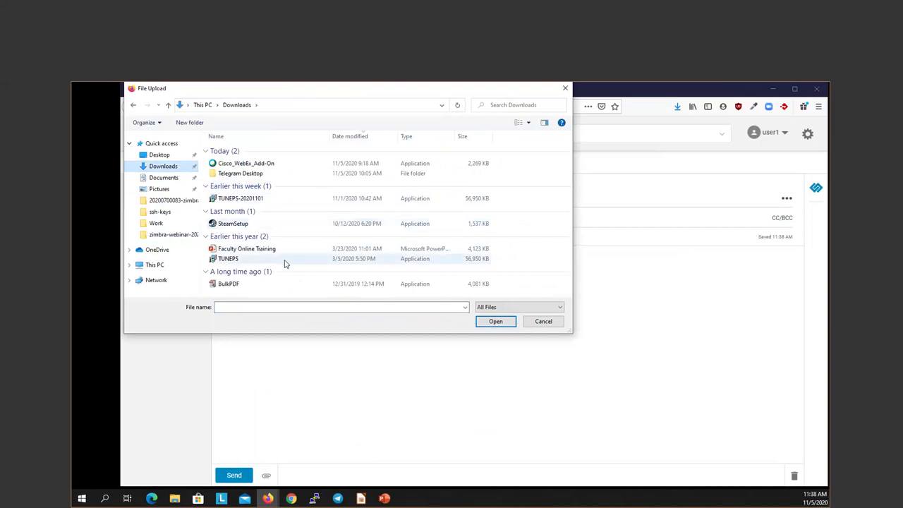
pyautogui.click(240, 198)
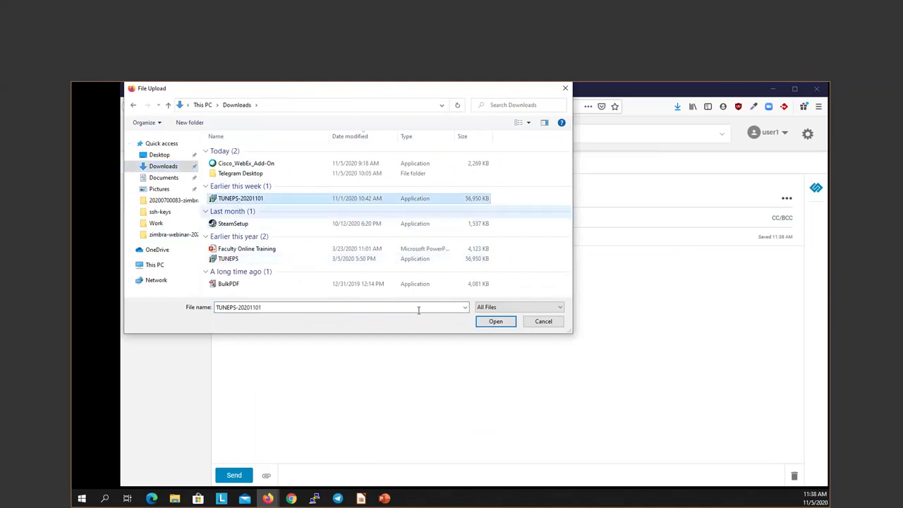
pyautogui.click(486, 324)
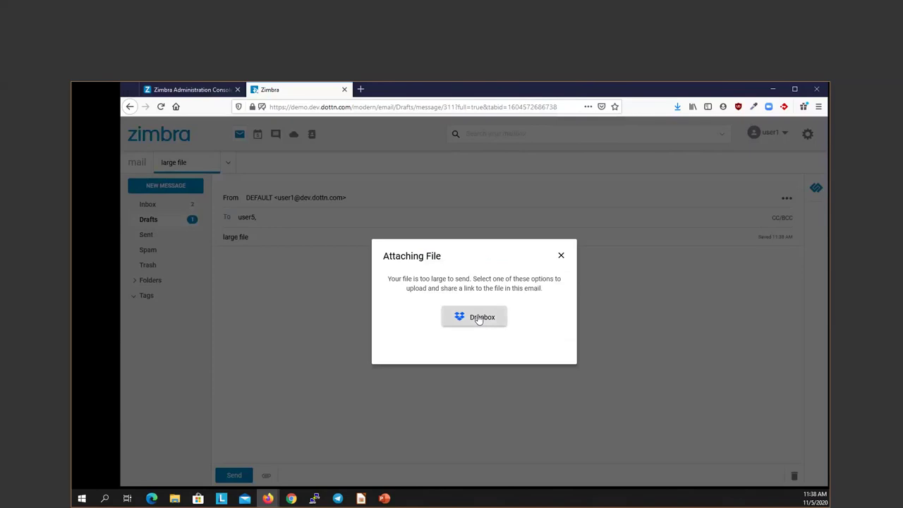
# Save the oversized TUNEPS-20201101.exe to Dropbox so its link is inserted in the body.
pyautogui.click(478, 318)
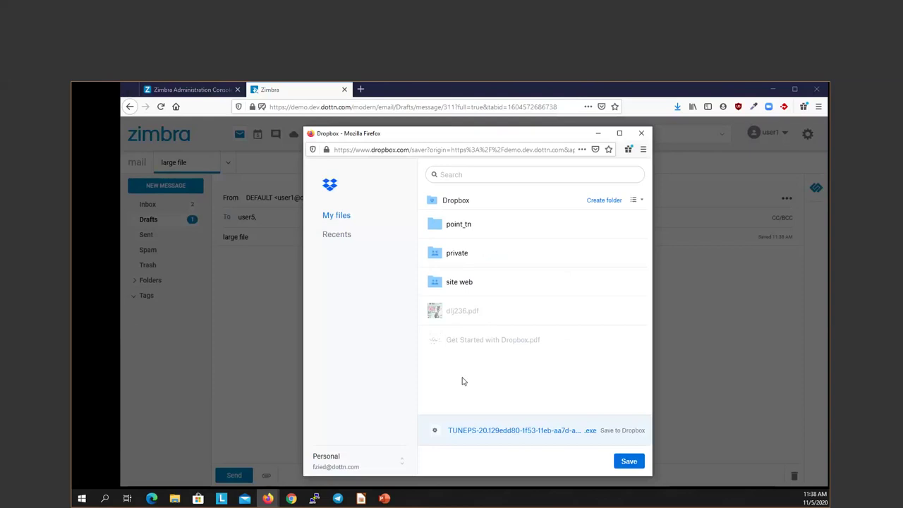
pyautogui.click(629, 462)
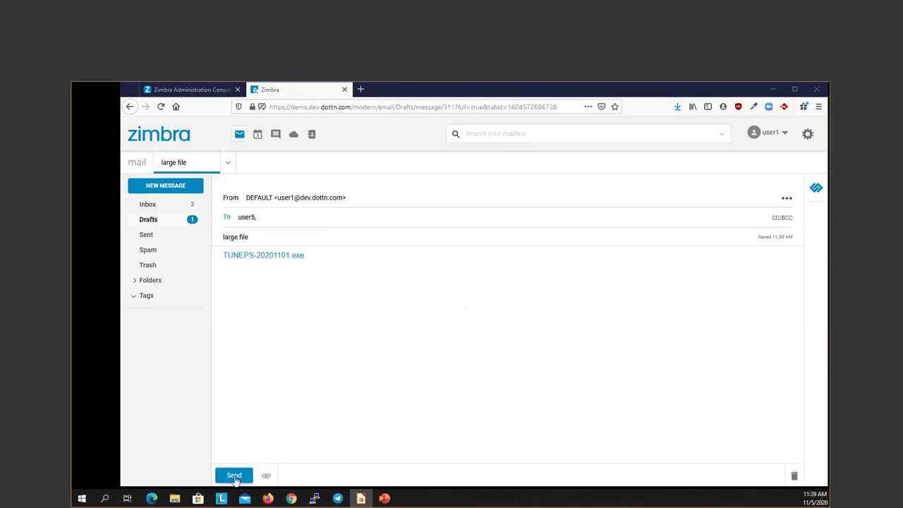
# Send the 'large file' message and log out of the account.
pyautogui.click(234, 476)
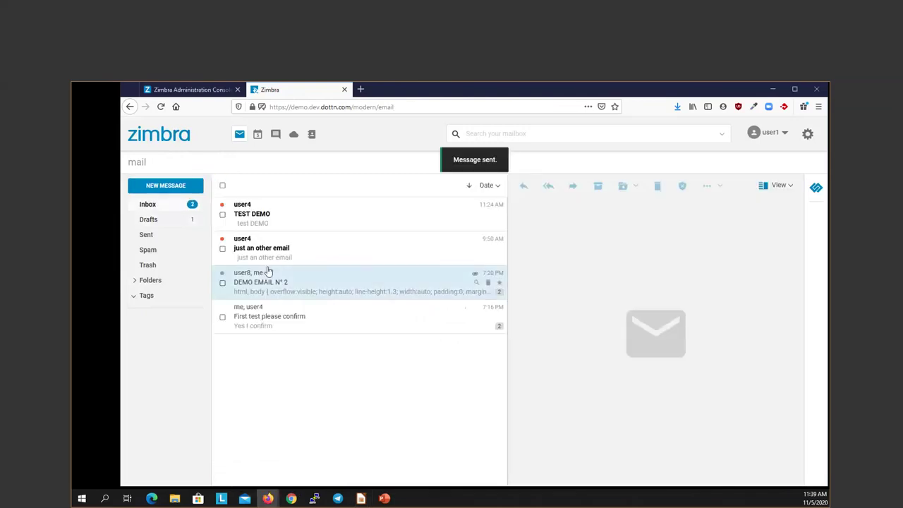
pyautogui.click(783, 133)
pyautogui.click(705, 187)
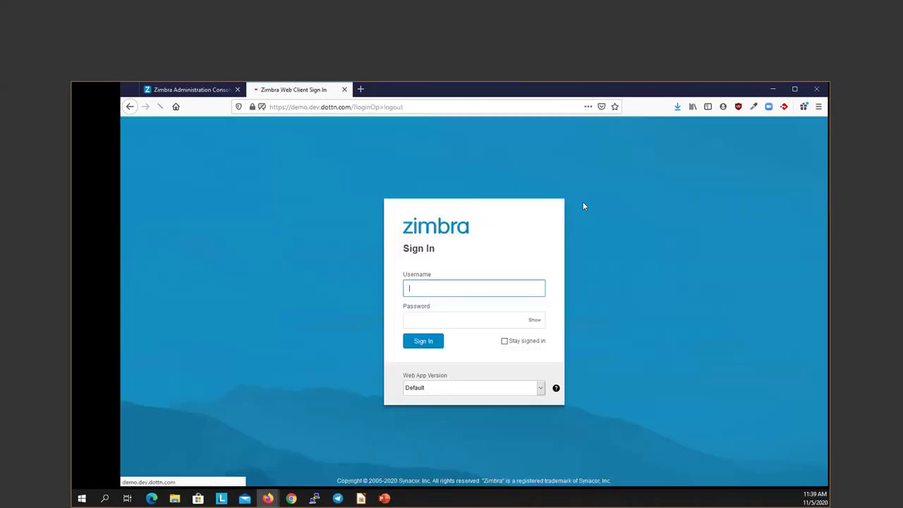
# Sign in to the other user's mailbox with its username and password.
pyautogui.click(459, 288)
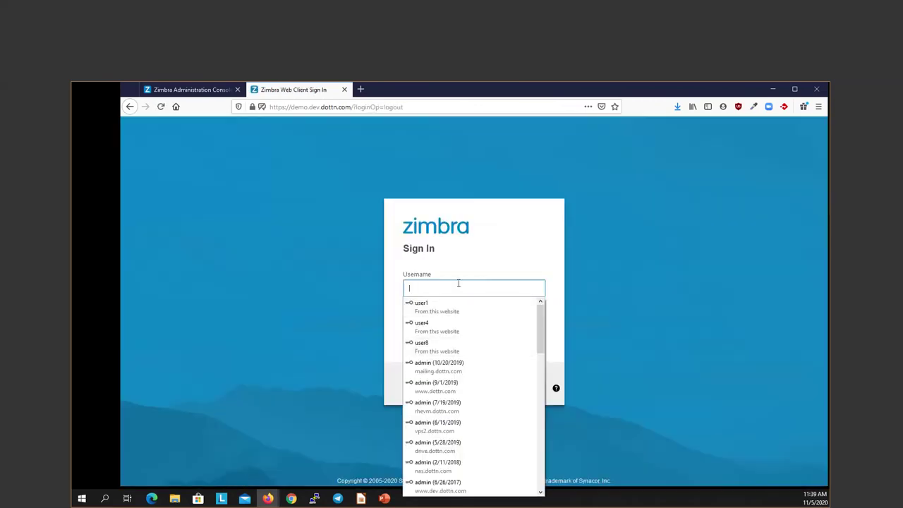
pyautogui.write('user1')
pyautogui.press('Tab')
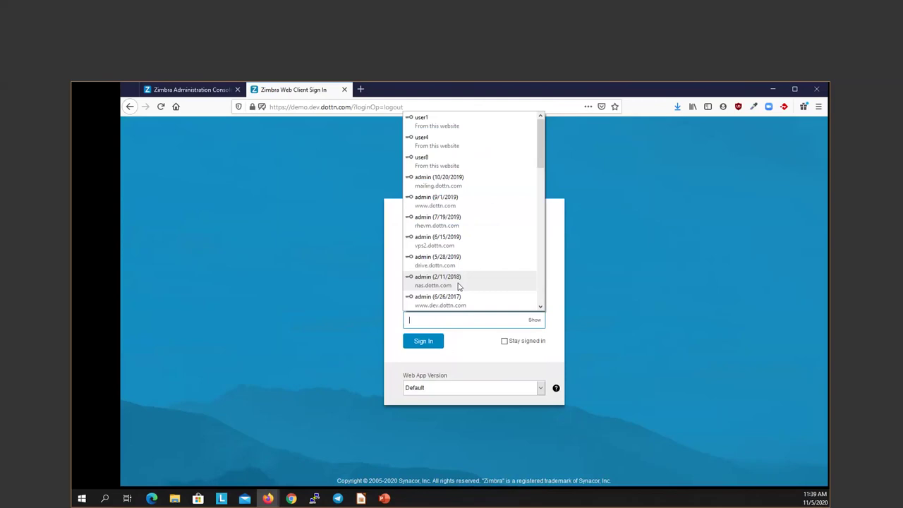
pyautogui.write('password')
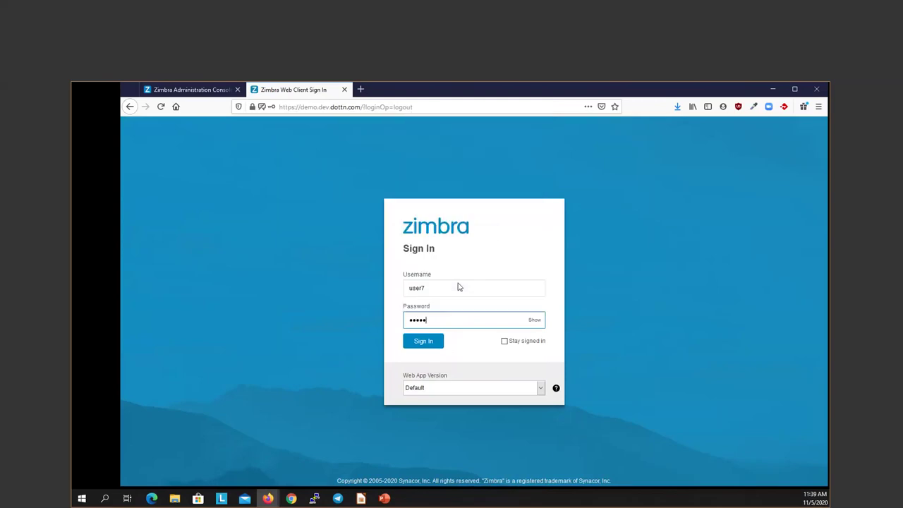
pyautogui.write('password')
pyautogui.press('Return')
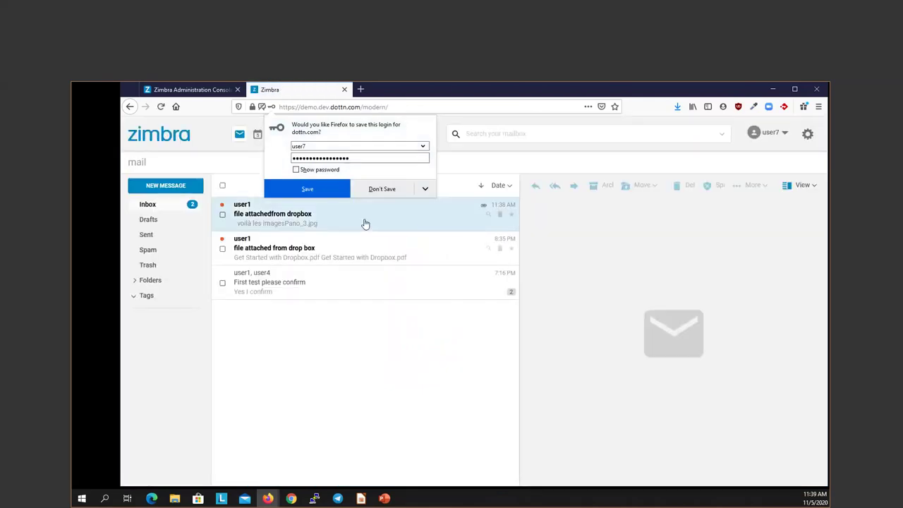
# Open 'file attachedfrom dropbox', view the Pano_3.jpg link on Dropbox, then sign out.
pyautogui.click(365, 223)
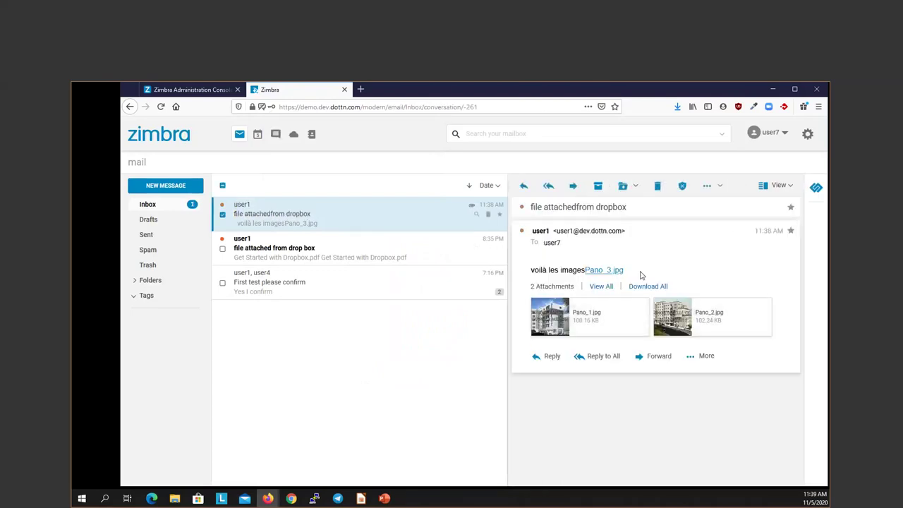
pyautogui.click(610, 275)
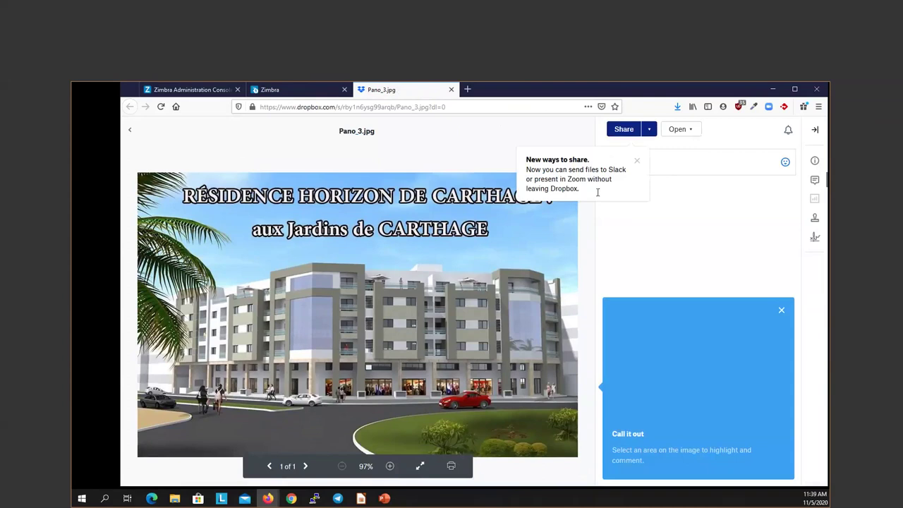
pyautogui.click(262, 91)
pyautogui.click(776, 134)
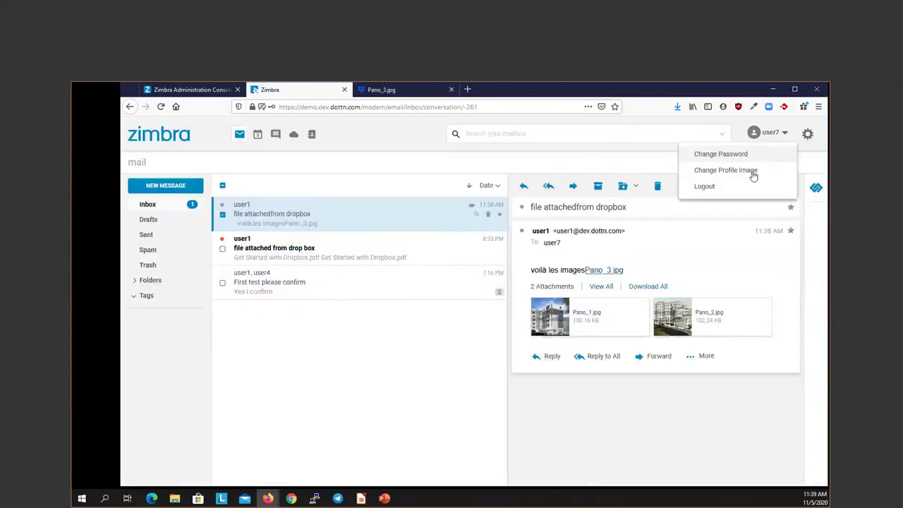
pyautogui.click(705, 187)
# Sign in as the large-file recipient and open the 'large file' message with the TUNEPS-20201101.exe link.
pyautogui.click(467, 284)
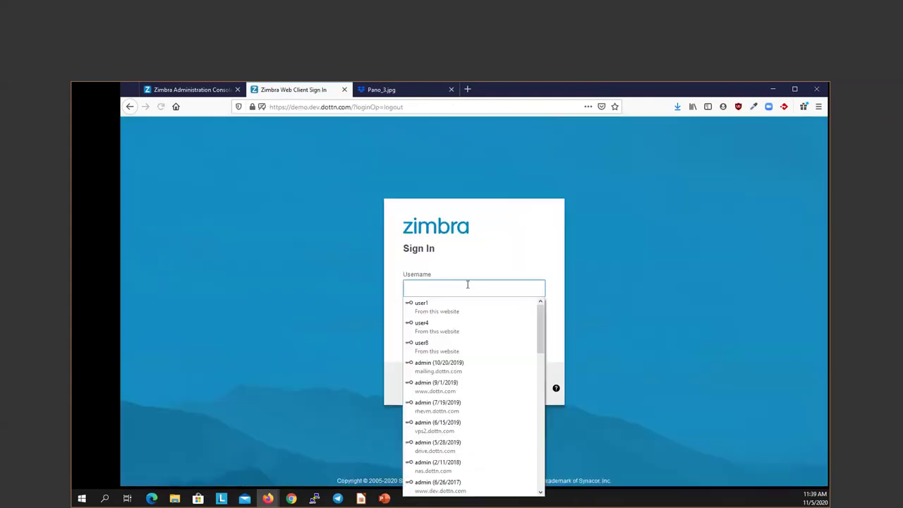
pyautogui.write('user7')
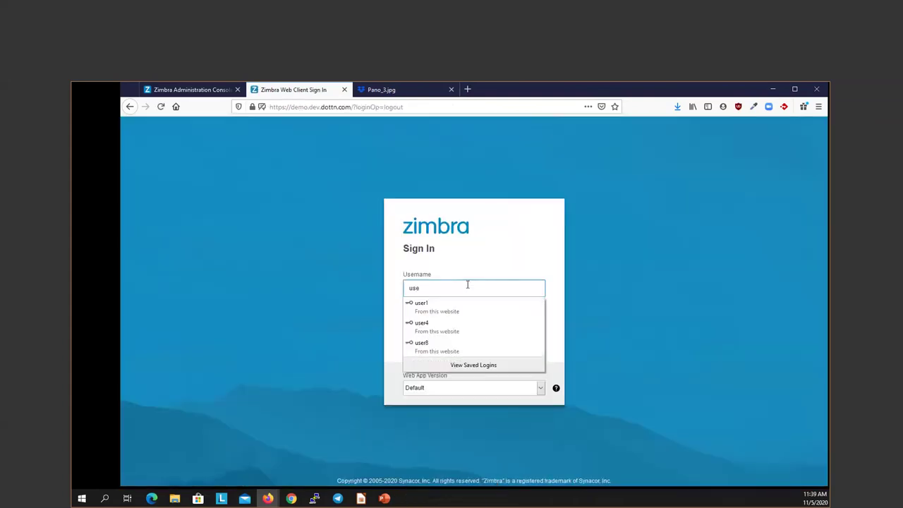
pyautogui.press('Tab')
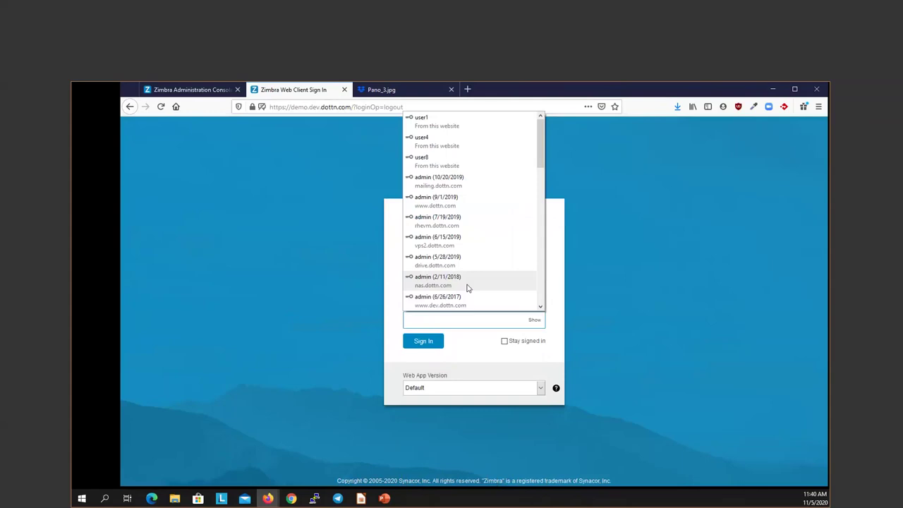
pyautogui.write('••••••••••••••••')
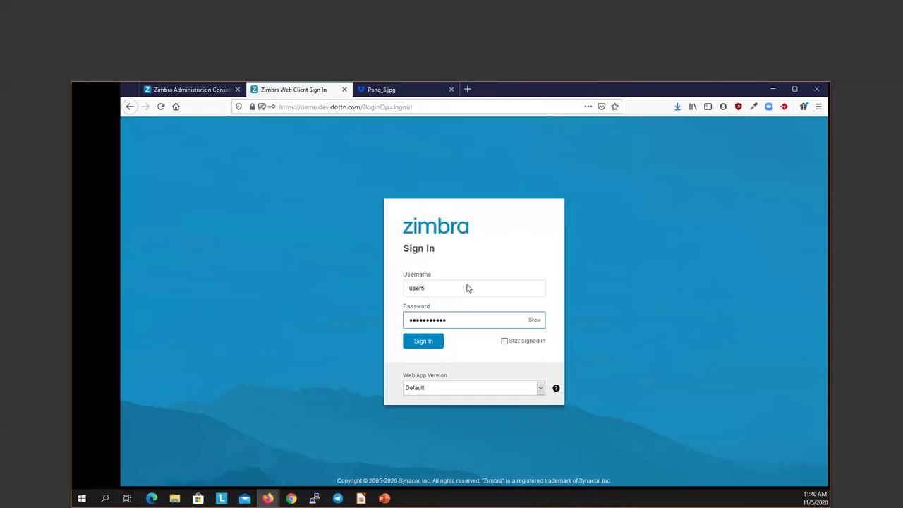
pyautogui.press('Return')
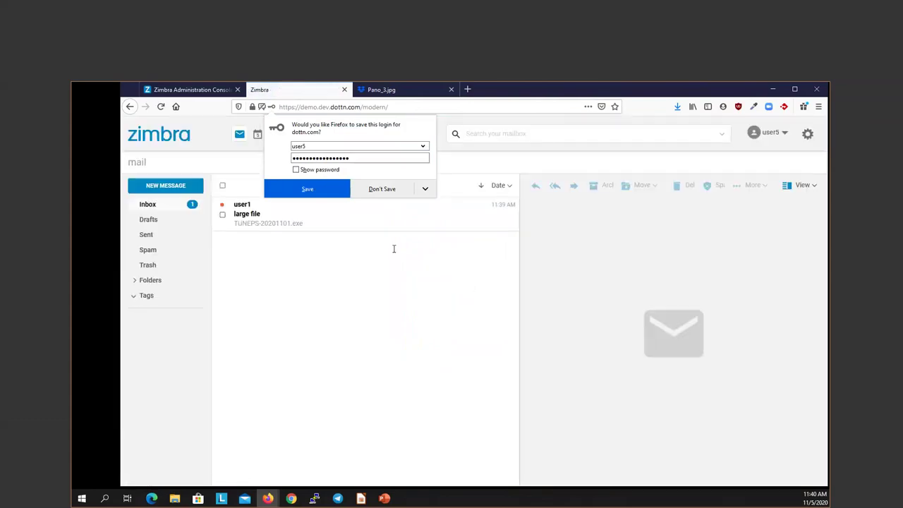
pyautogui.click(270, 218)
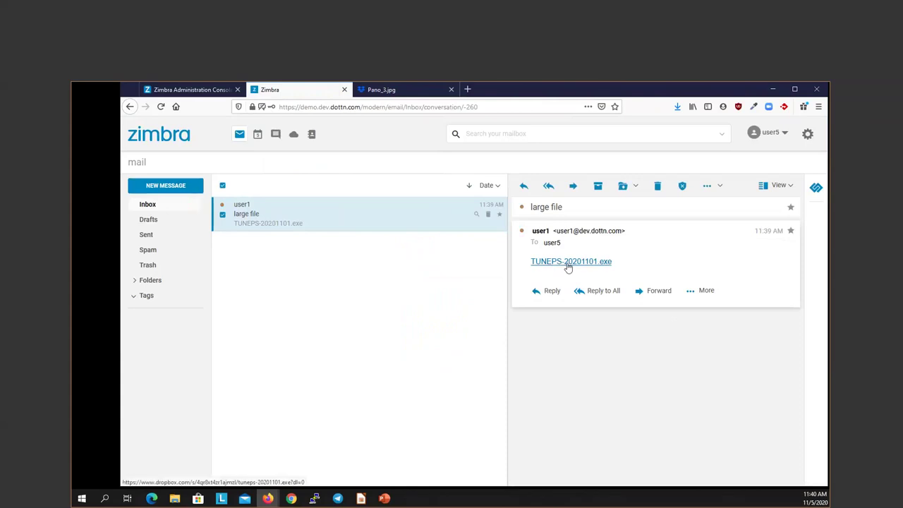
pyautogui.doubleClick(546, 91)
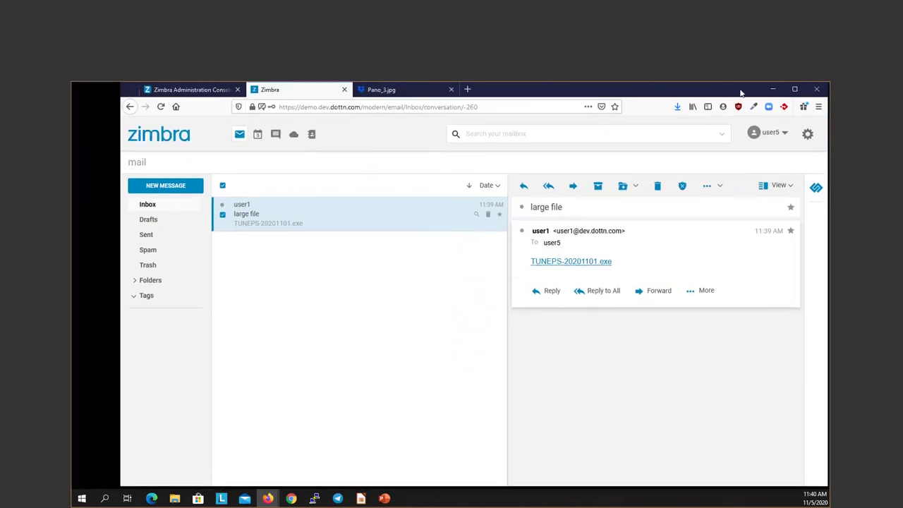
pyautogui.hotkey('ctrl', 't')
pyautogui.write('dropb')
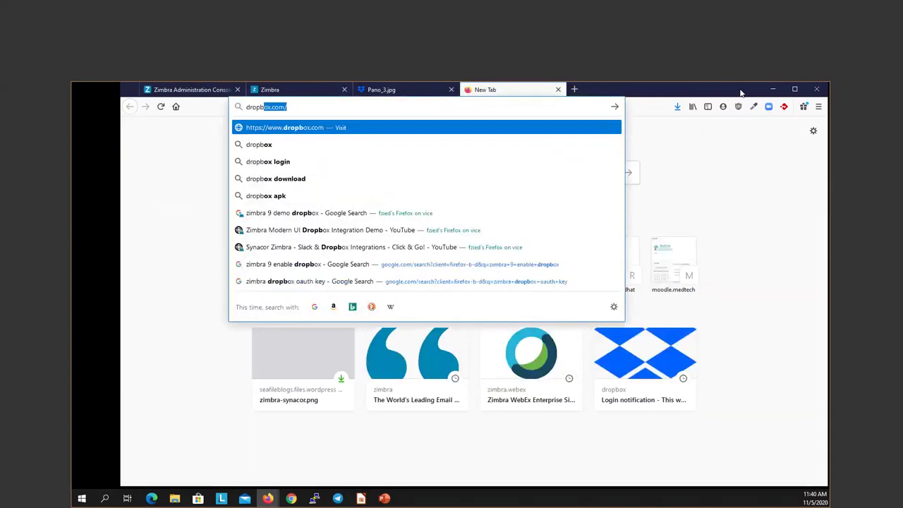
pyautogui.press('Return')
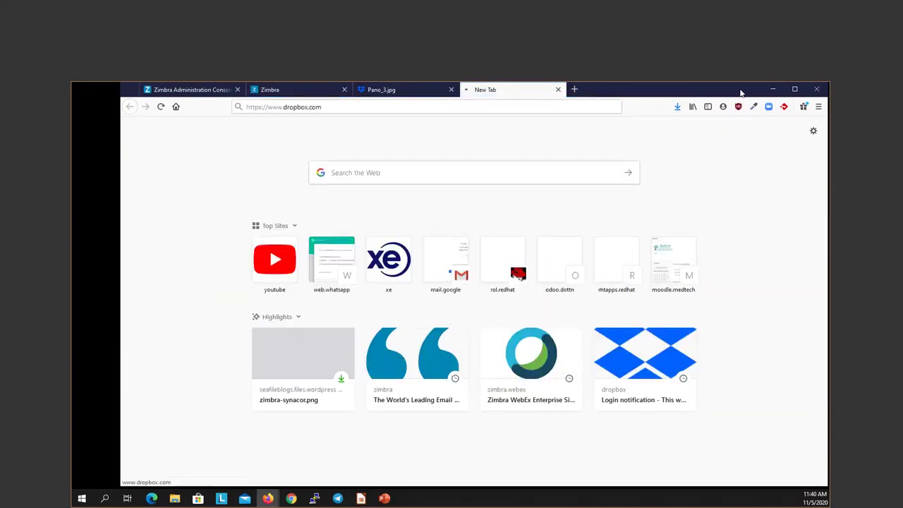